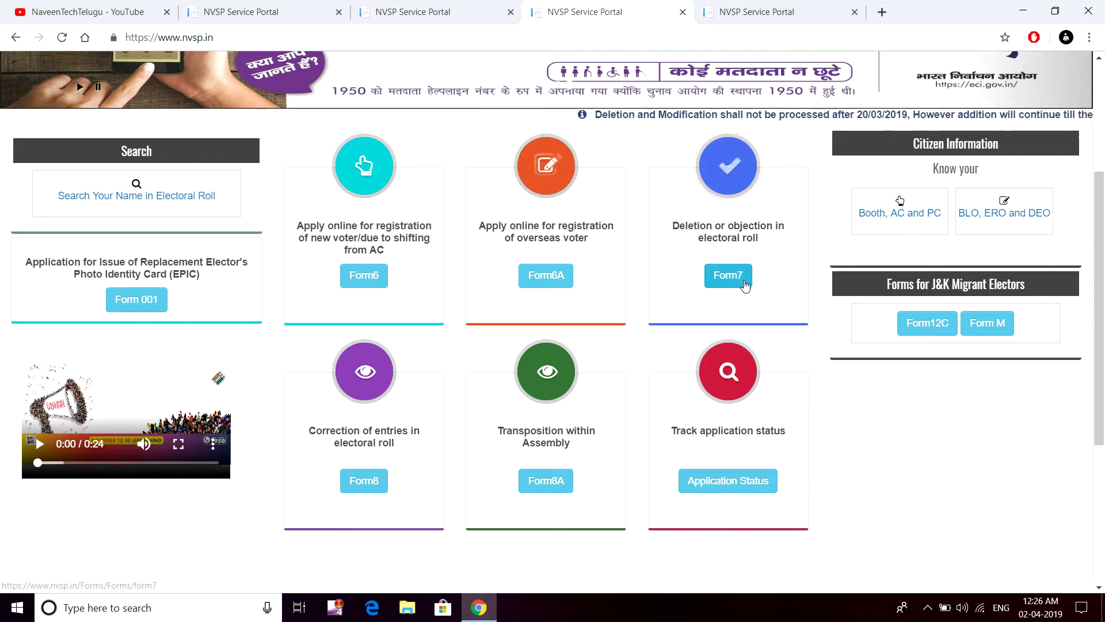
# - Open Form8 for correction of entries in the electoral roll
pyautogui.scroll(-1, 675, 396)
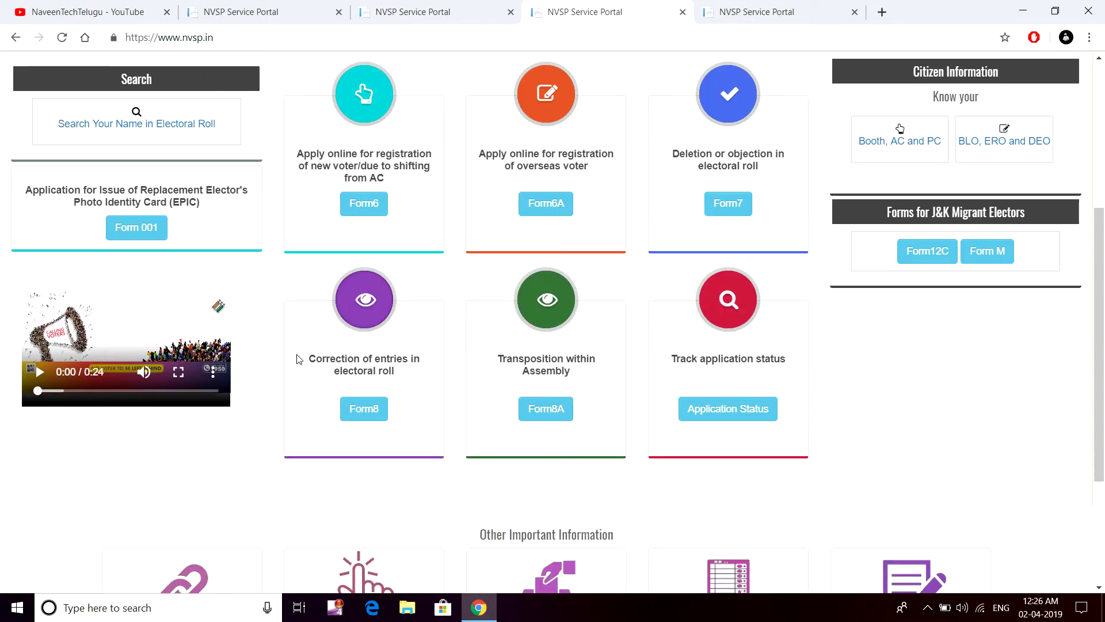
pyautogui.moveTo(297, 358); pyautogui.dragTo(413, 363)
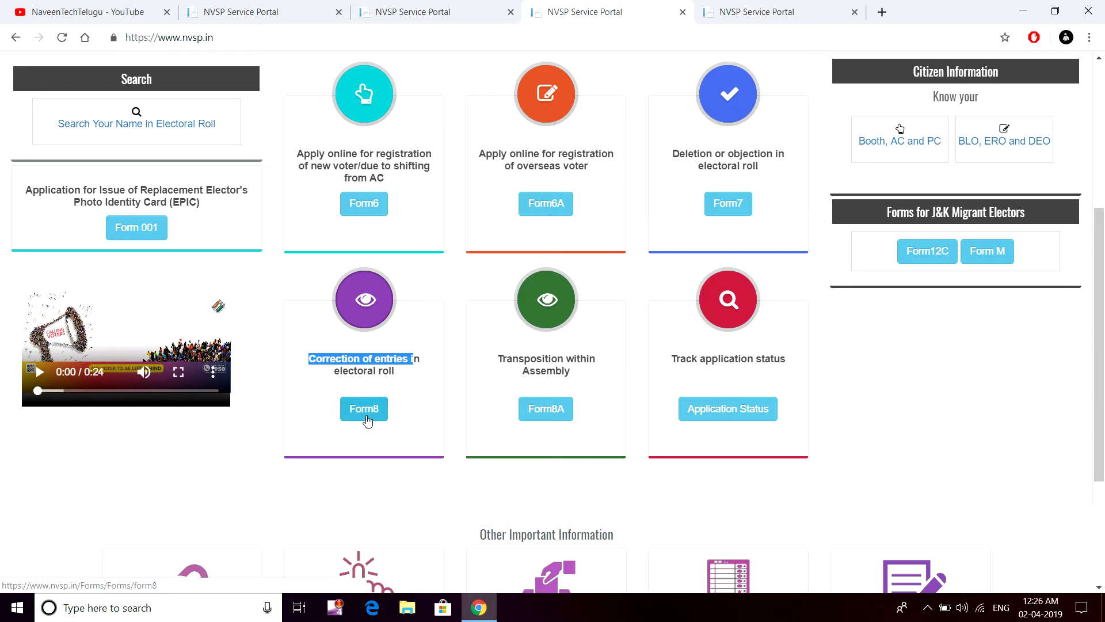
pyautogui.scroll(-1, 374, 455)
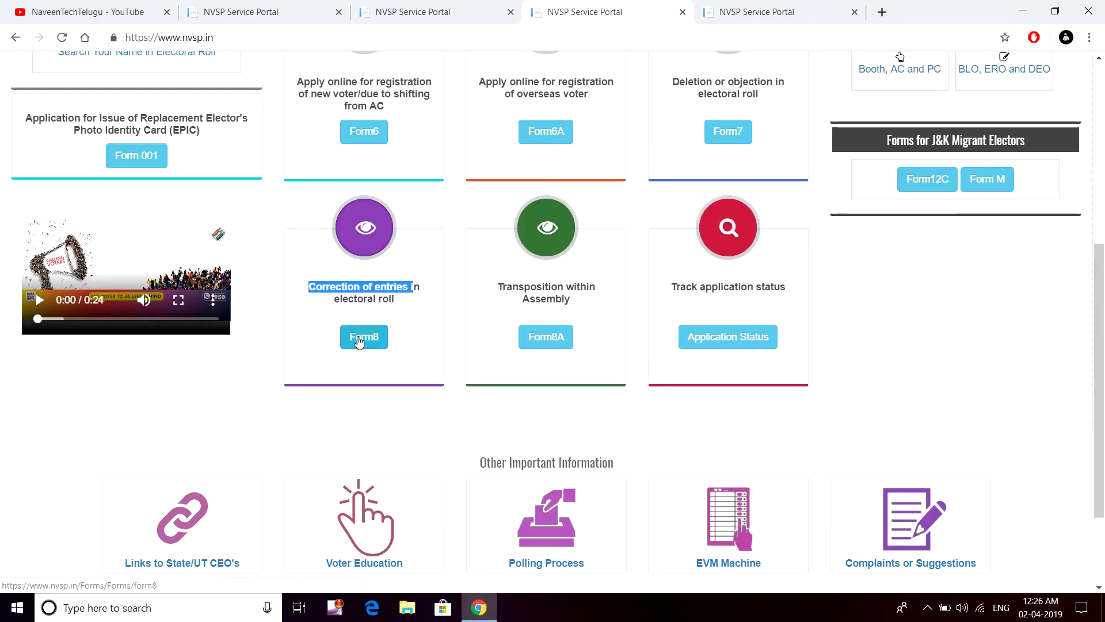
pyautogui.moveTo(310, 287); pyautogui.dragTo(405, 309)
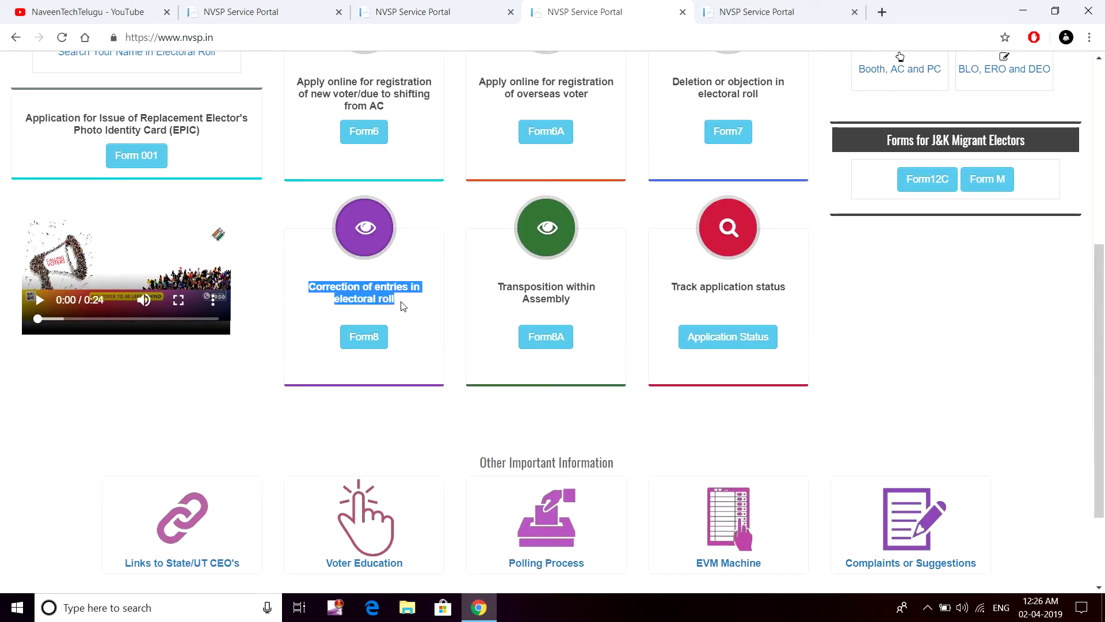
pyautogui.click(380, 342)
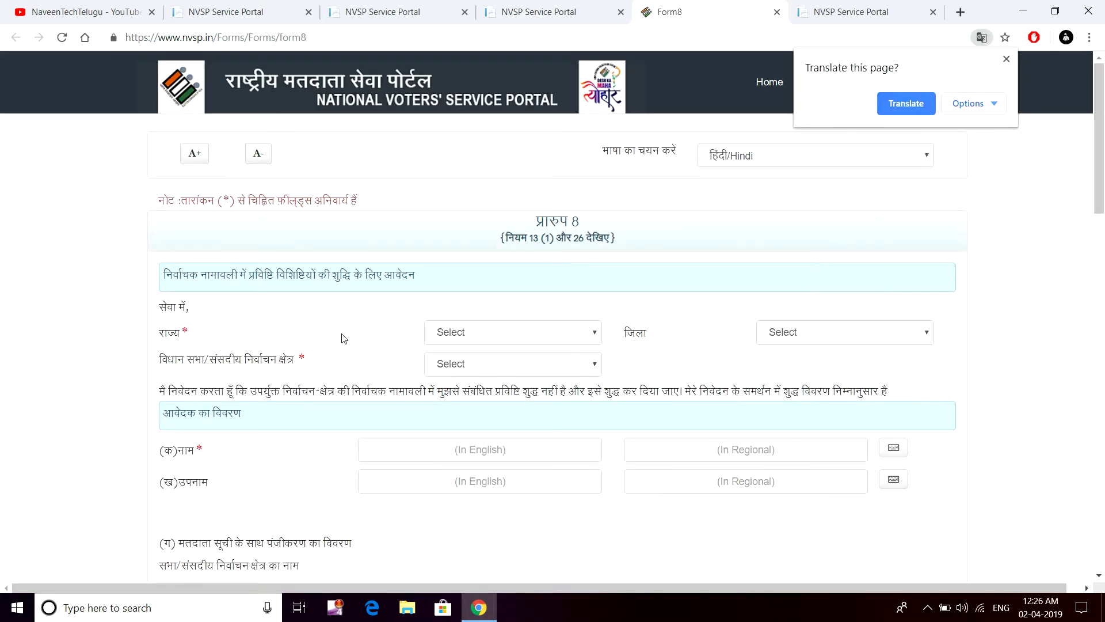
# - Dismiss the page translation offer and set the form's language to English
pyautogui.click(605, 195)
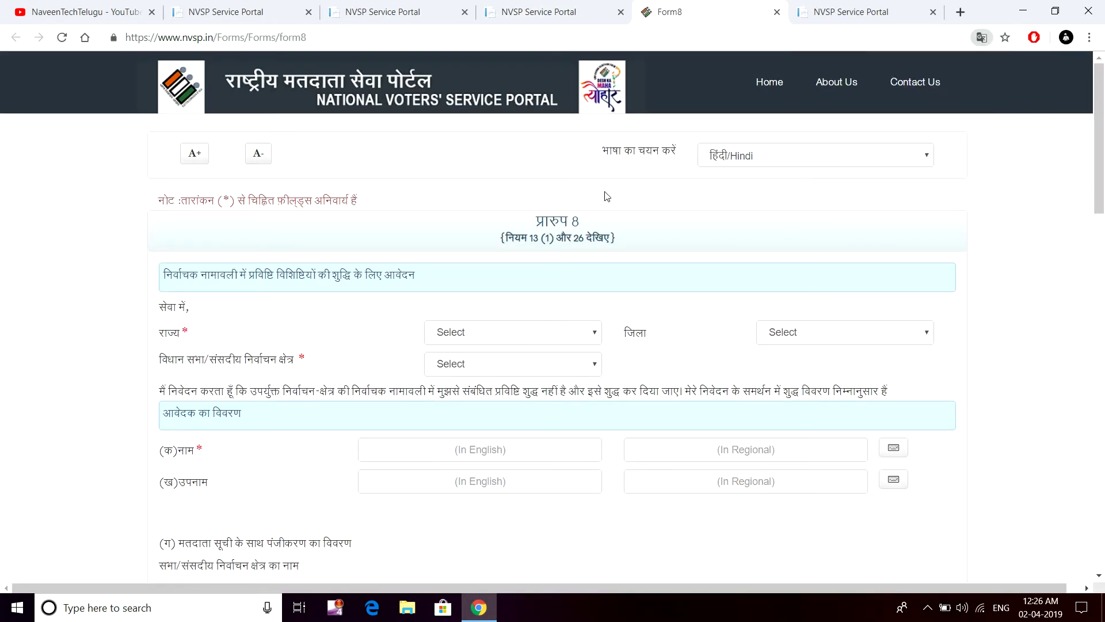
pyautogui.click(804, 163)
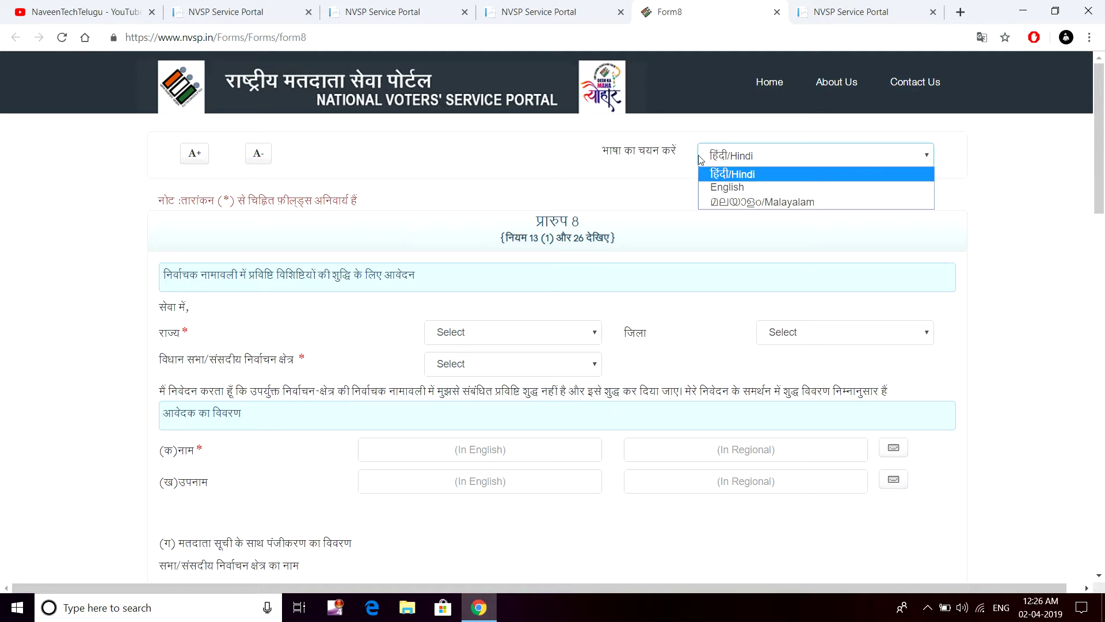
pyautogui.click(744, 190)
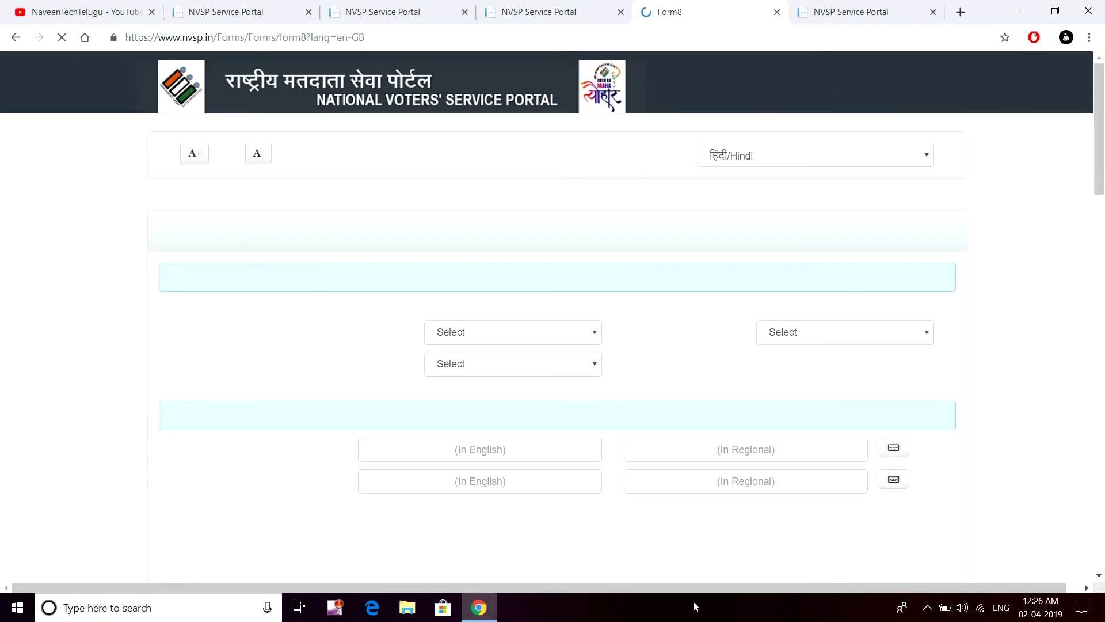
# - Look over Form 8 and set its State to Telangana
pyautogui.scroll(-1, 380, 471)
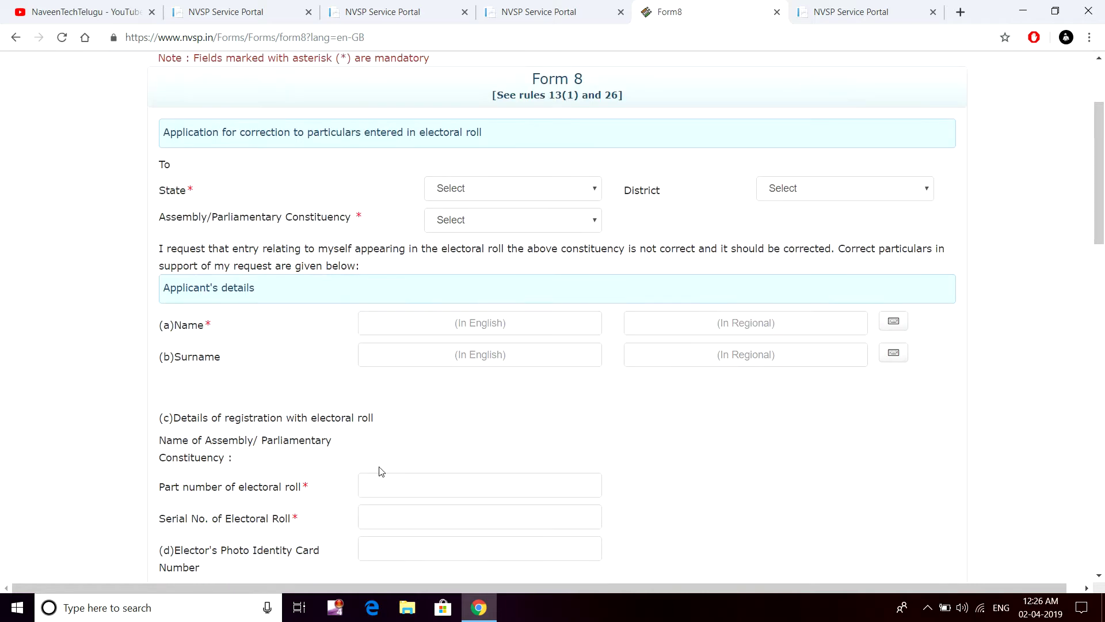
pyautogui.scroll(-5, 398, 457)
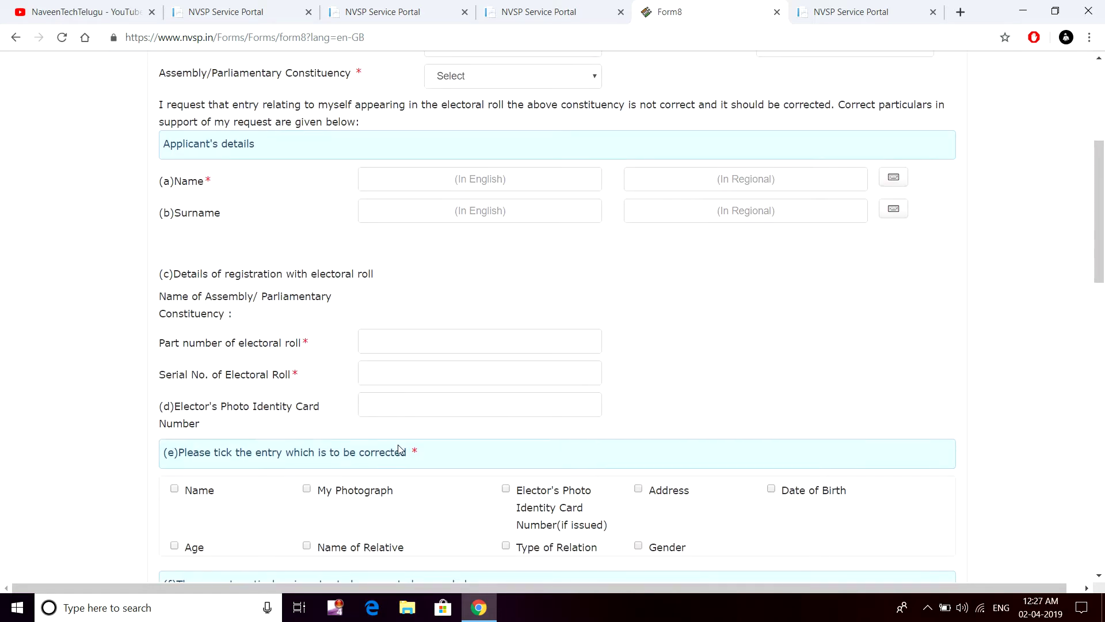
pyautogui.scroll(-7, 402, 444)
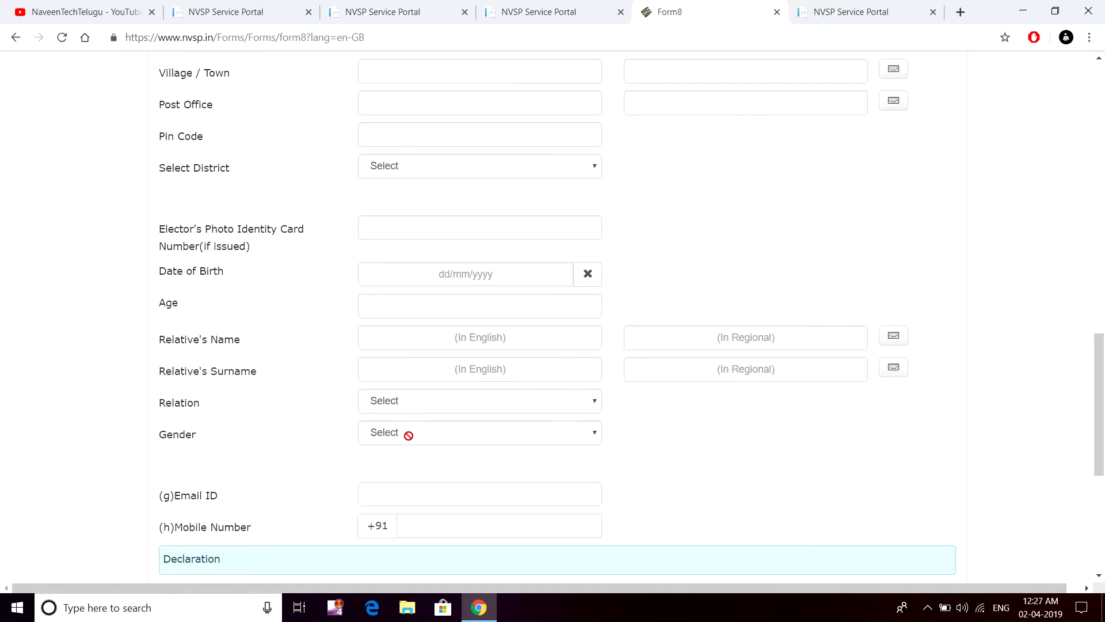
pyautogui.scroll(10, 407, 434)
pyautogui.scroll(2, 415, 436)
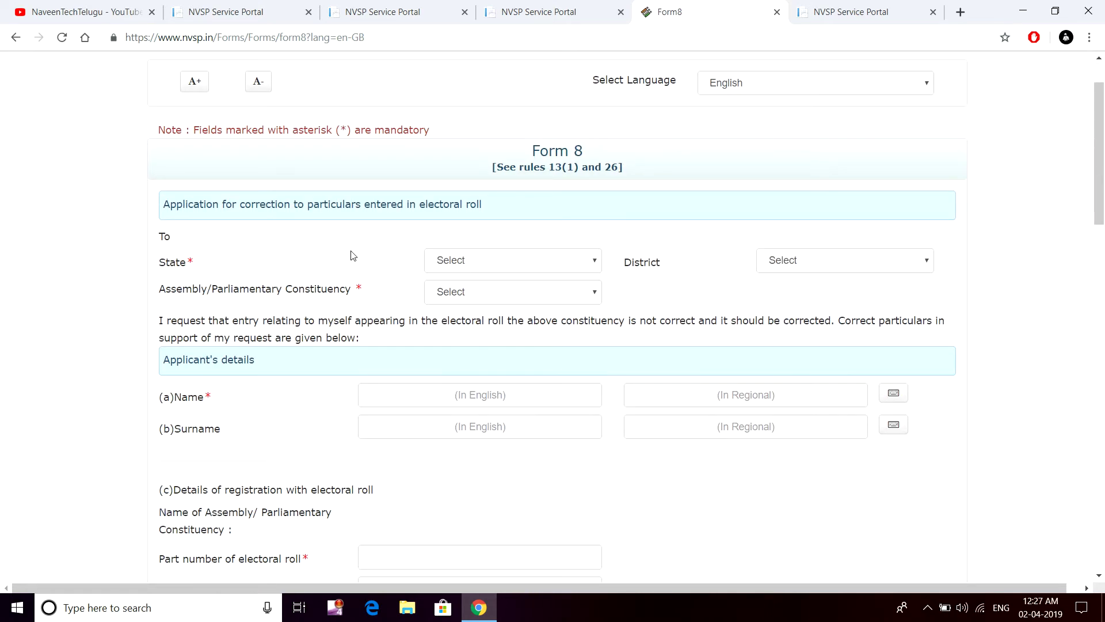
pyautogui.click(495, 262)
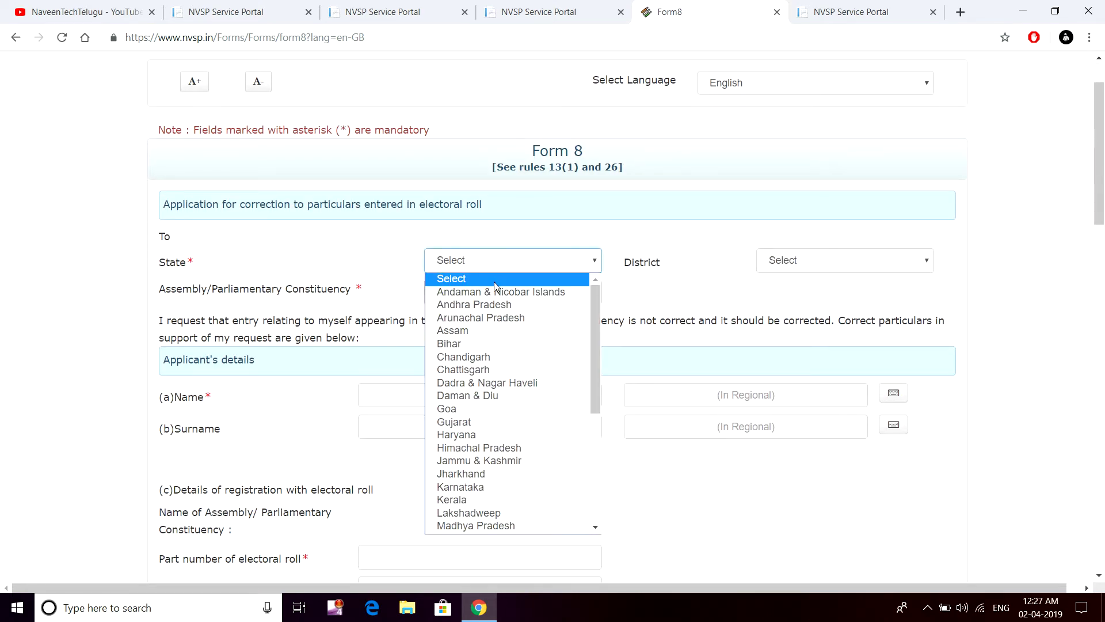
pyautogui.scroll(-1, 477, 488)
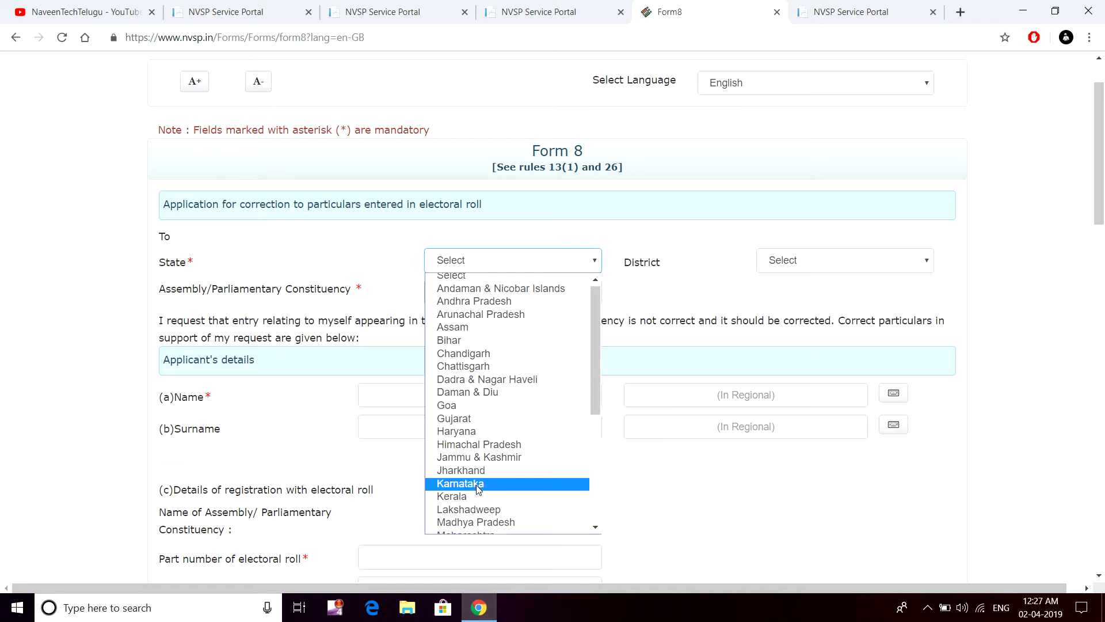
pyautogui.scroll(-3, 489, 486)
pyautogui.scroll(-2, 504, 484)
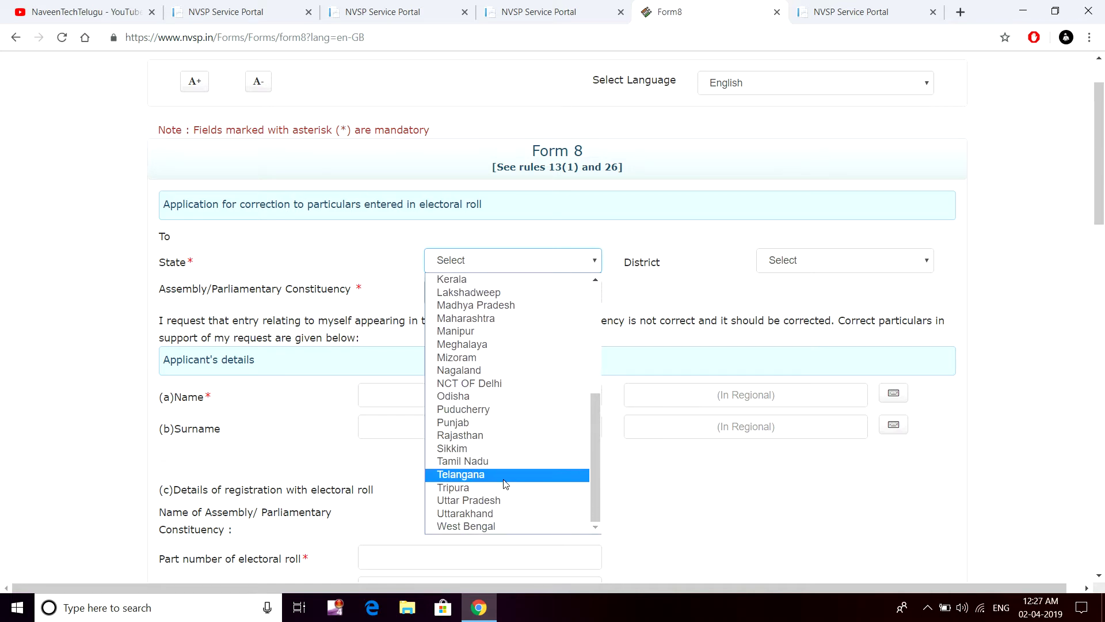
pyautogui.click(505, 475)
# - Set the district to Hyderabad and the Assembly/Parliamentary Constituency to Amberpet
pyautogui.click(811, 265)
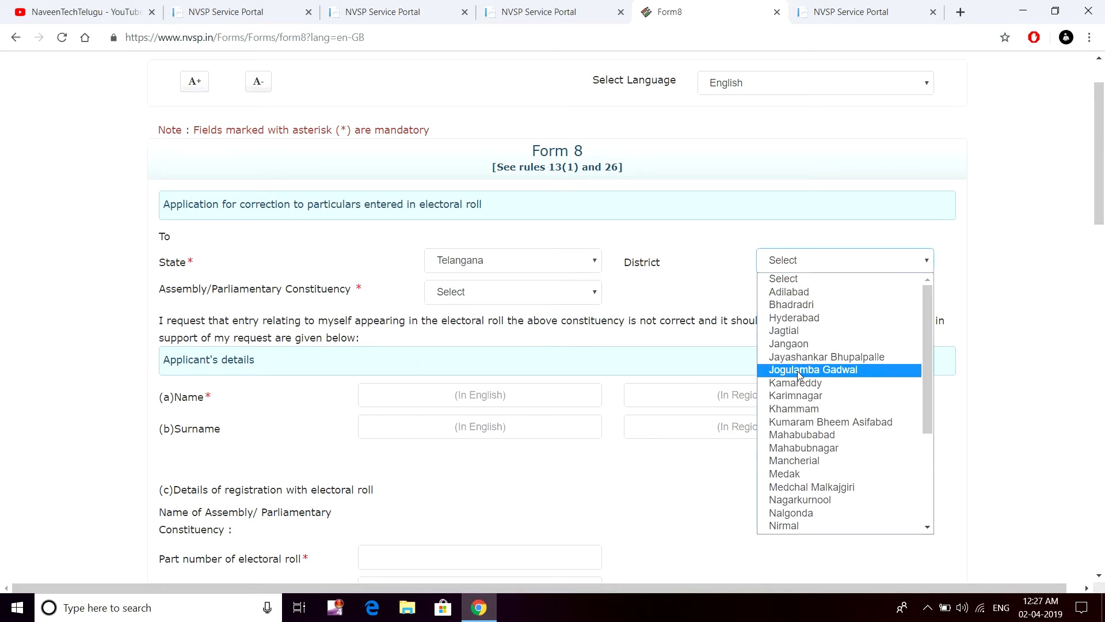
pyautogui.scroll(-4, 799, 374)
pyautogui.scroll(5, 789, 437)
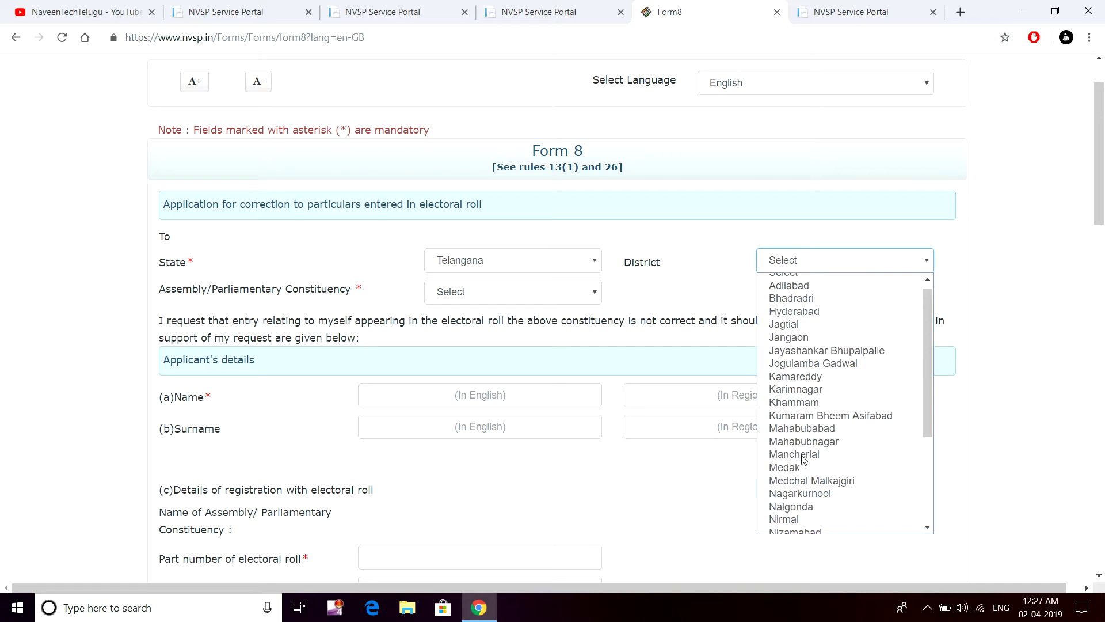
pyautogui.click(790, 318)
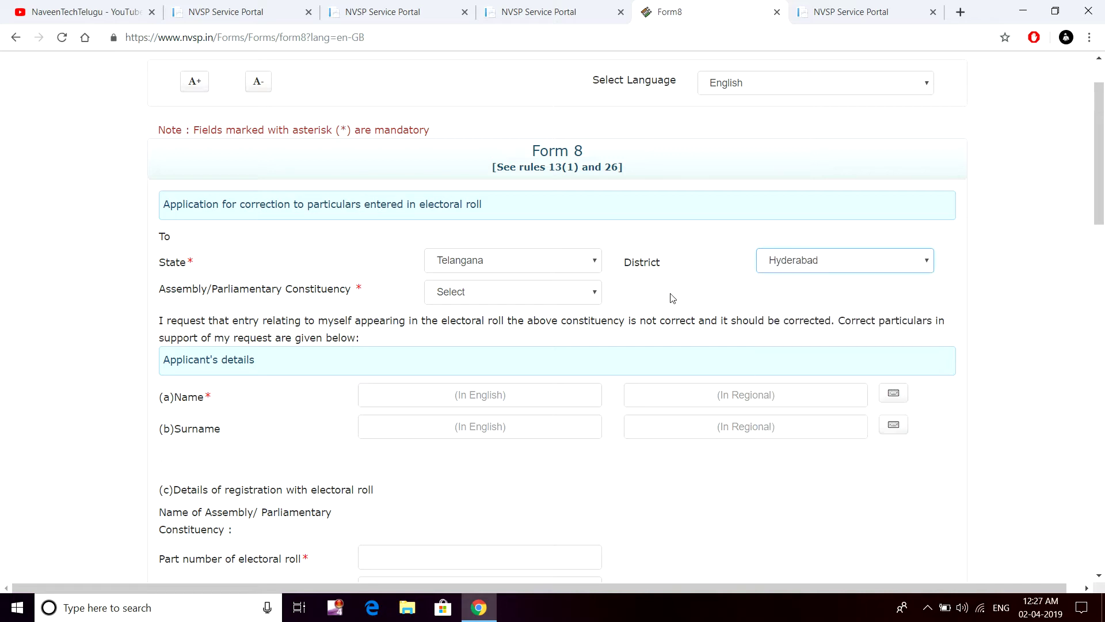
pyautogui.click(500, 296)
pyautogui.click(460, 324)
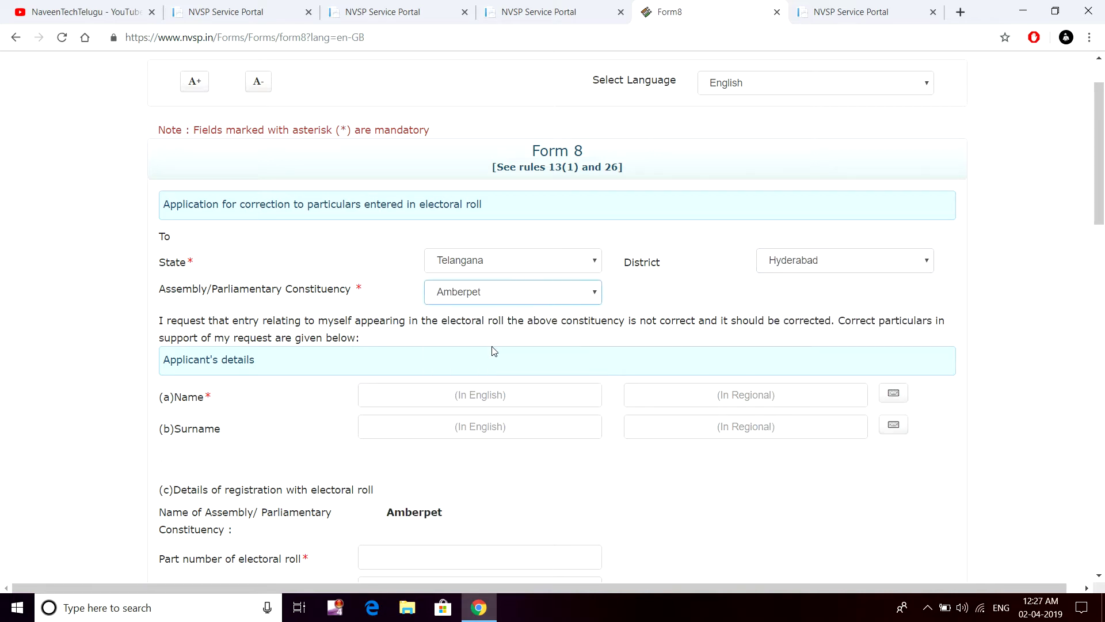
# - Examine the applicant's name and surname fields, the electoral roll part and serial number fields, and the photo identity card number field
pyautogui.scroll(-3, 493, 350)
pyautogui.scroll(-2, 455, 305)
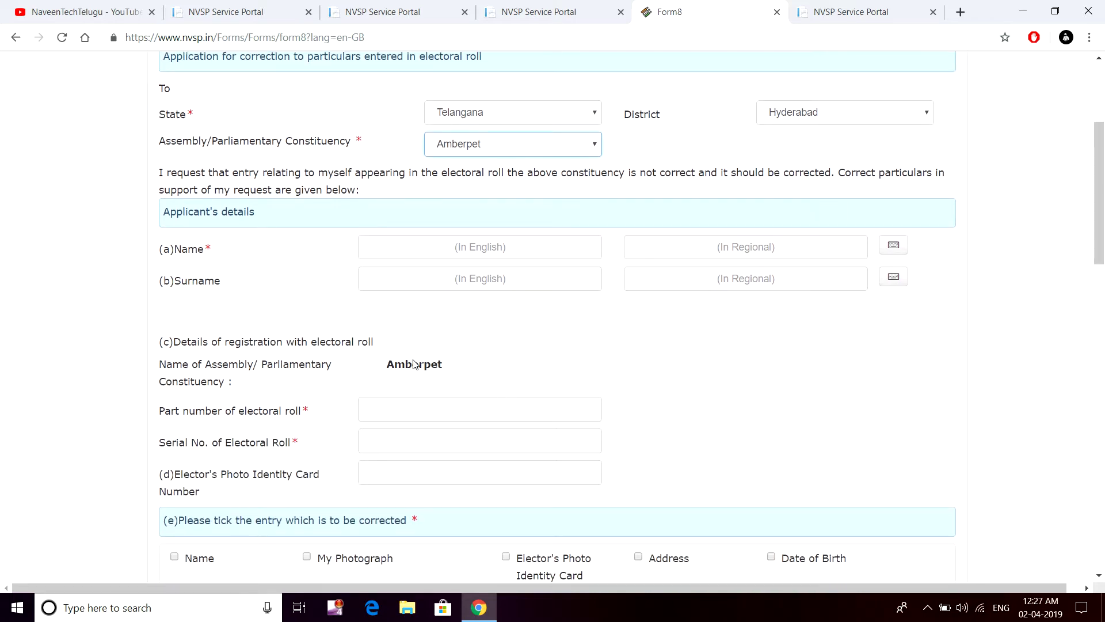
pyautogui.click(414, 186)
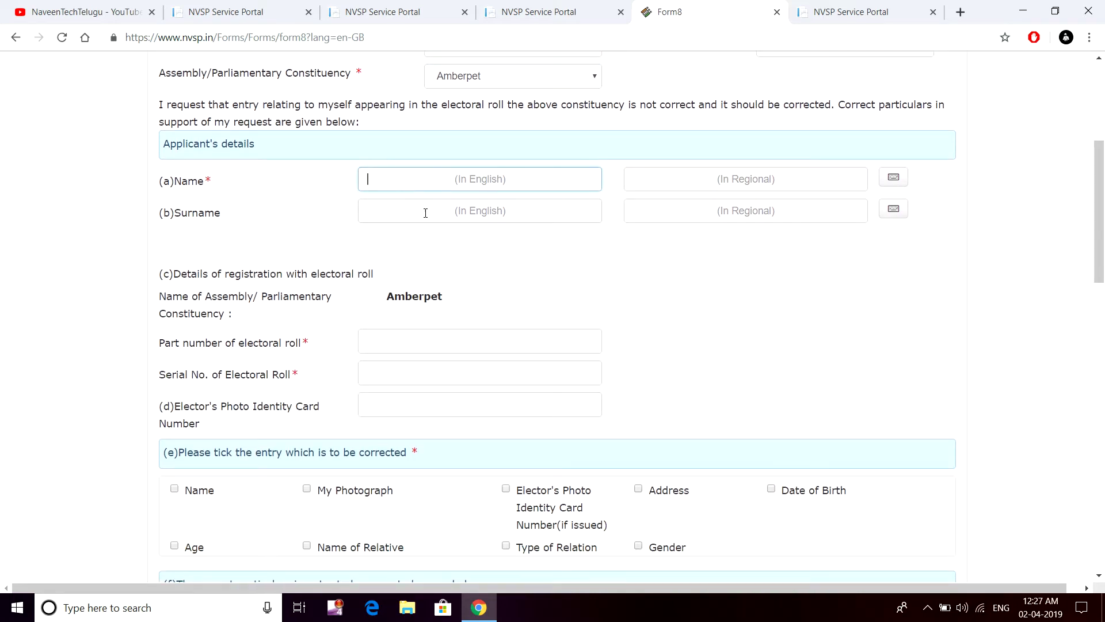
pyautogui.click(426, 210)
pyautogui.click(482, 181)
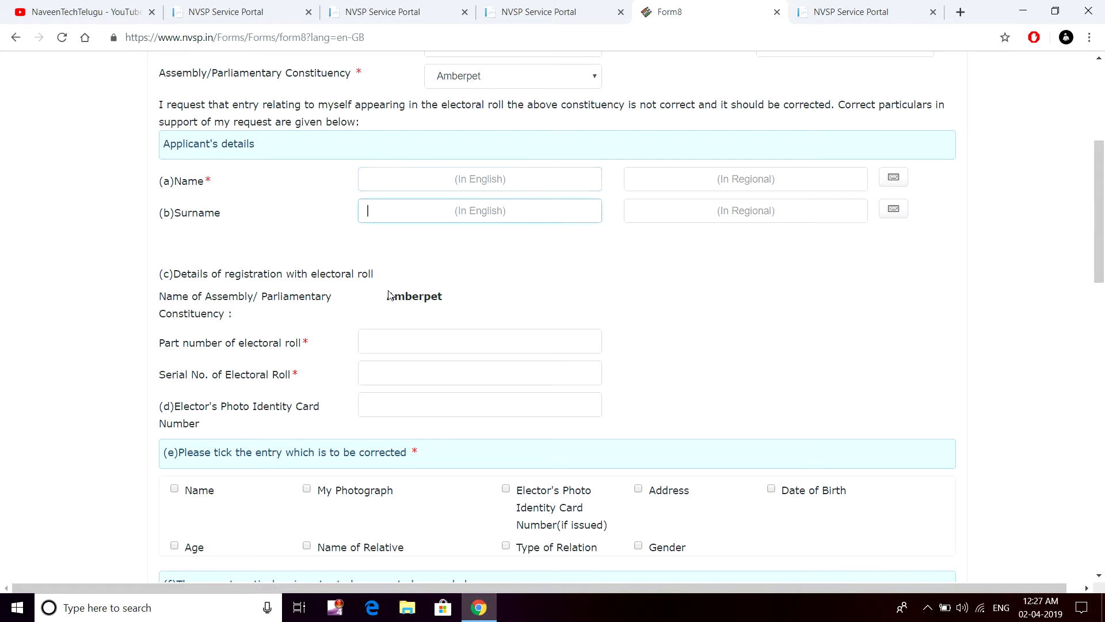
pyautogui.click(419, 177)
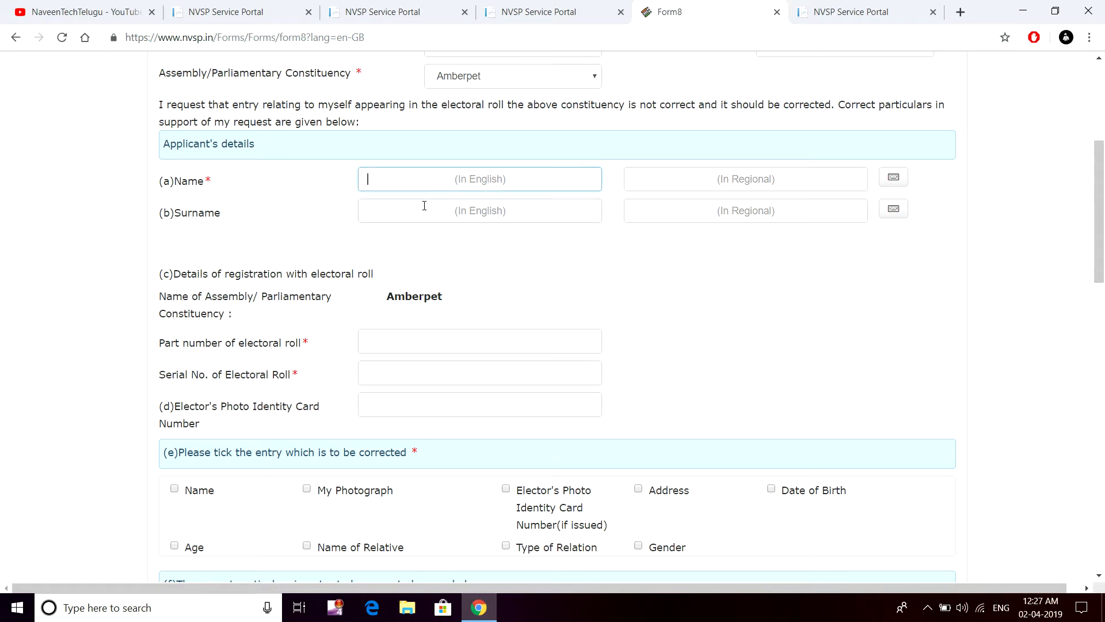
pyautogui.click(424, 206)
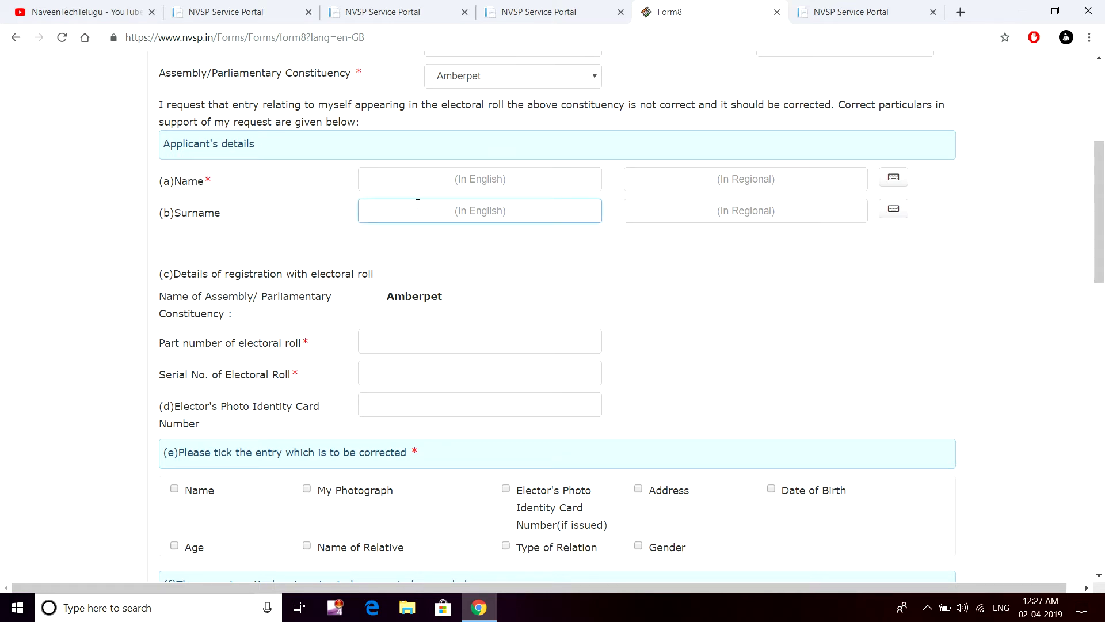
pyautogui.scroll(-3, 272, 212)
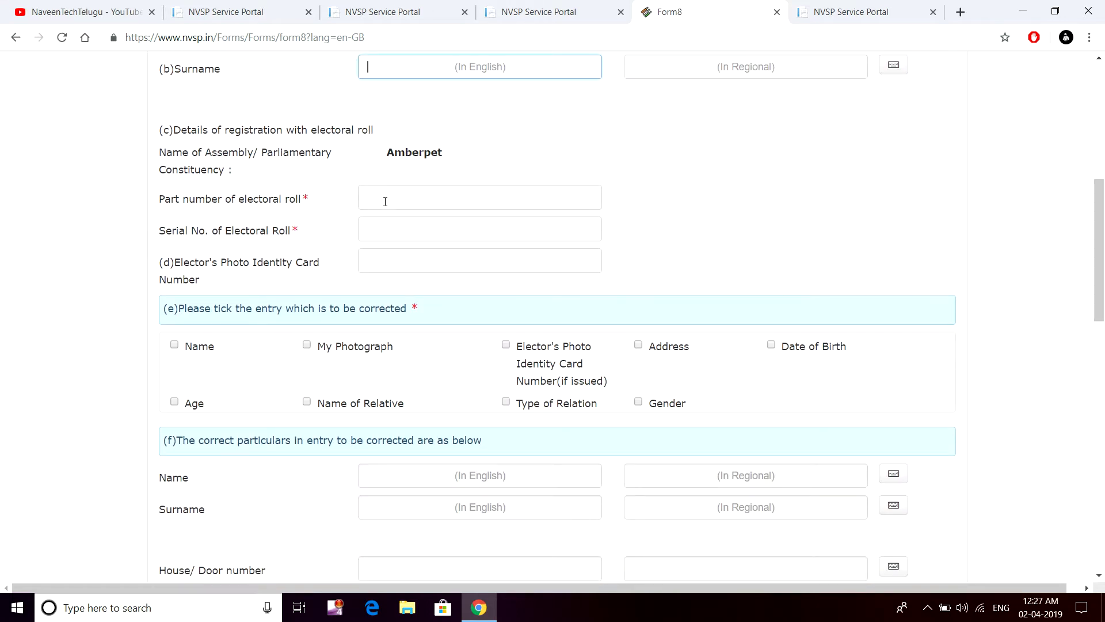
pyautogui.click(385, 201)
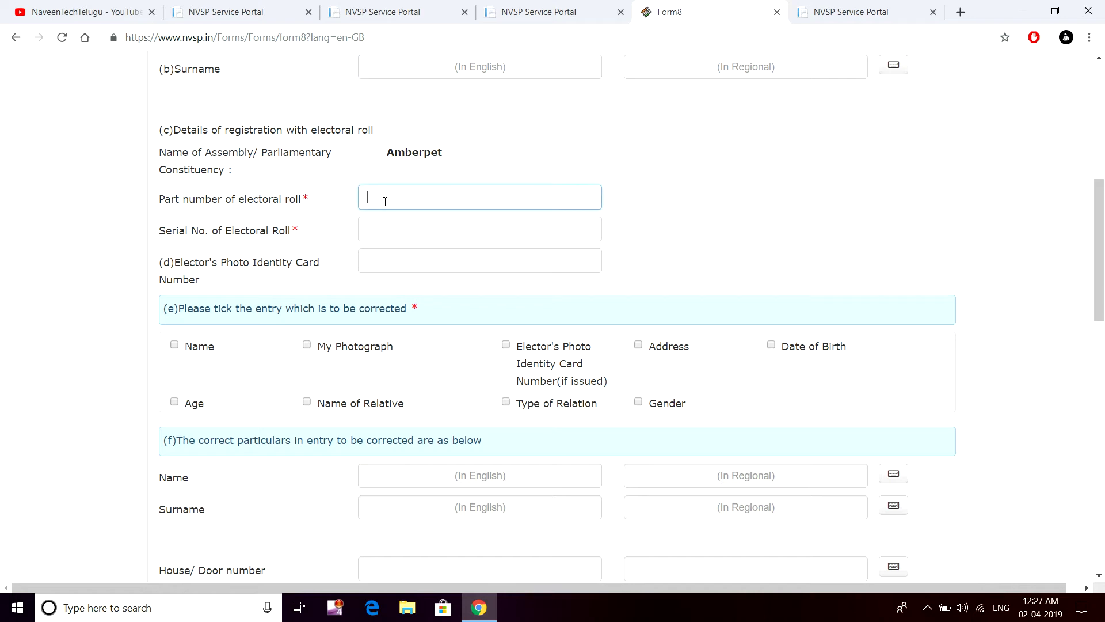
pyautogui.click(402, 236)
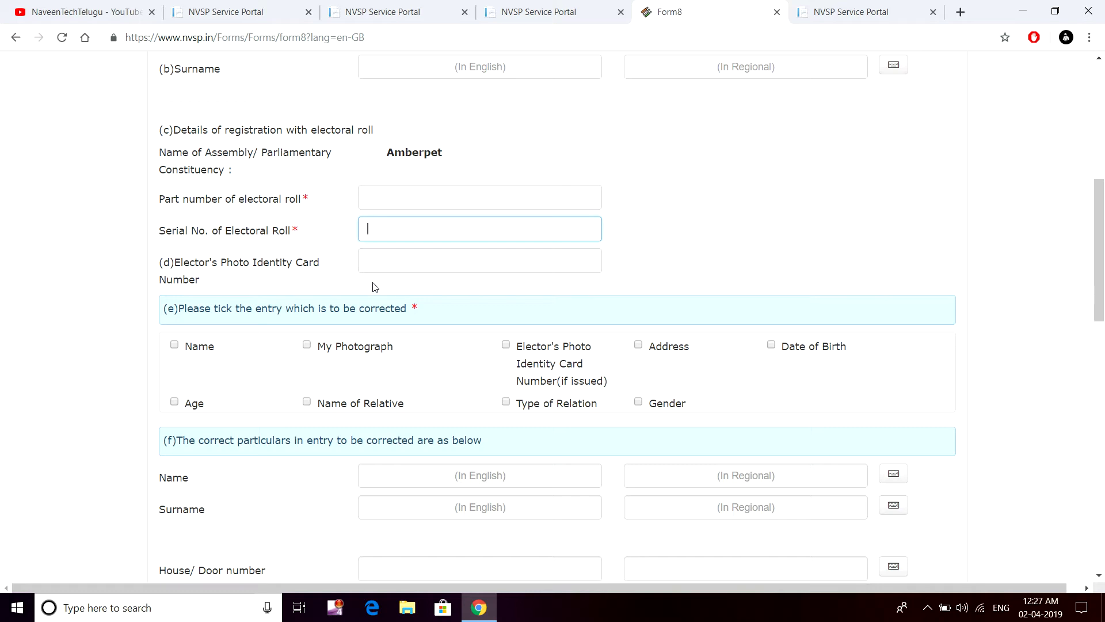
pyautogui.click(398, 262)
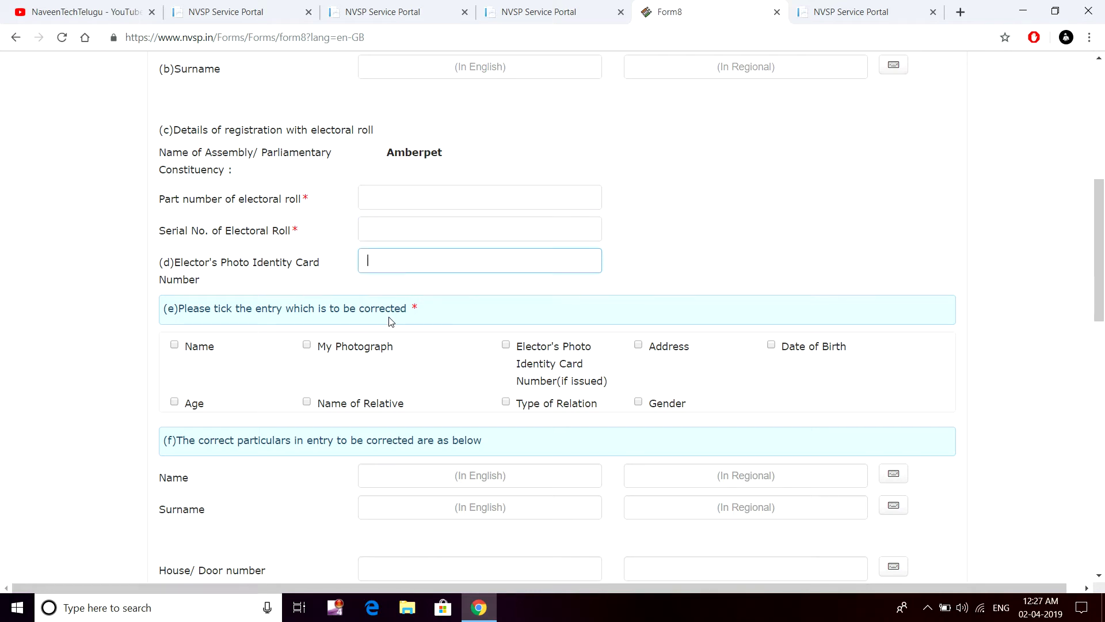
# - Try selecting Name for correction, and replace it with My Photograph and Address
pyautogui.scroll(-1, 389, 318)
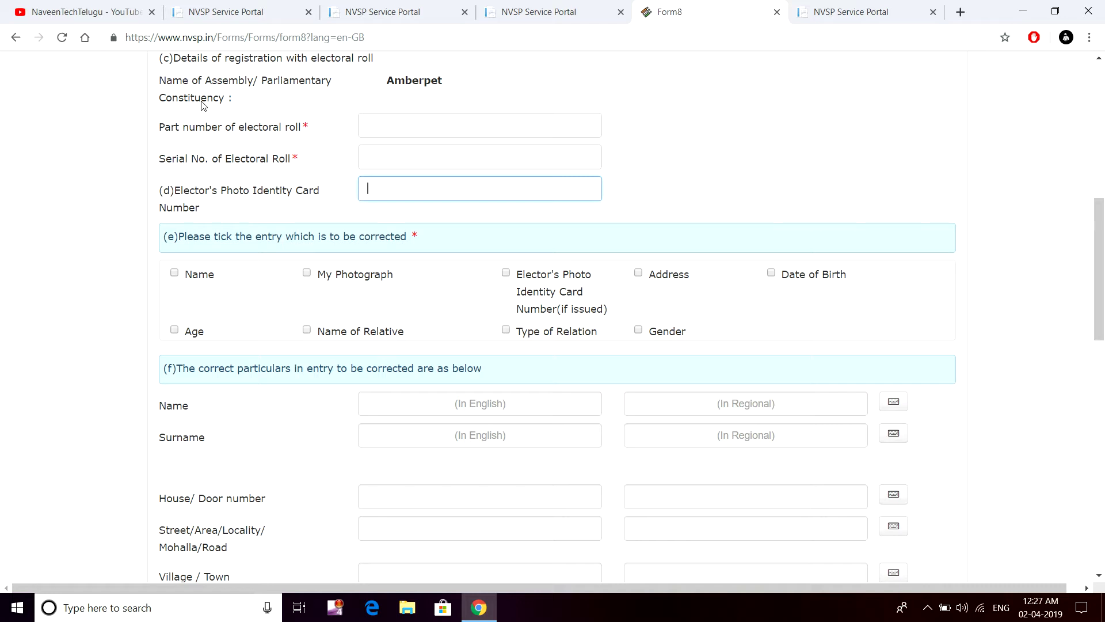
pyautogui.scroll(-1, 319, 254)
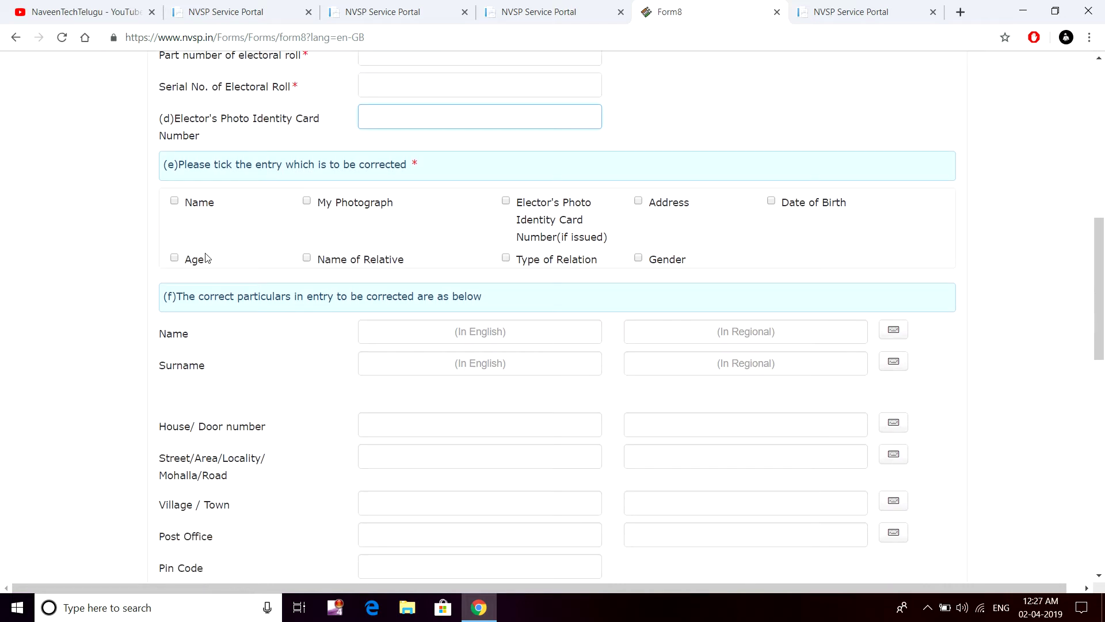
pyautogui.click(175, 202)
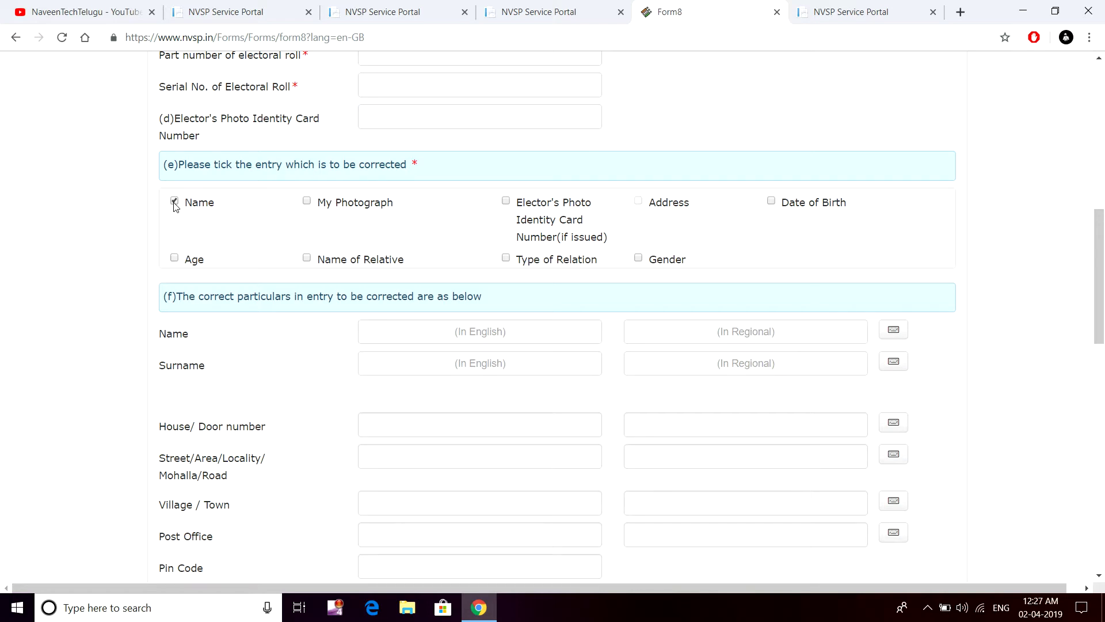
pyautogui.click(306, 202)
pyautogui.click(174, 201)
pyautogui.click(638, 202)
pyautogui.scroll(-3, 640, 207)
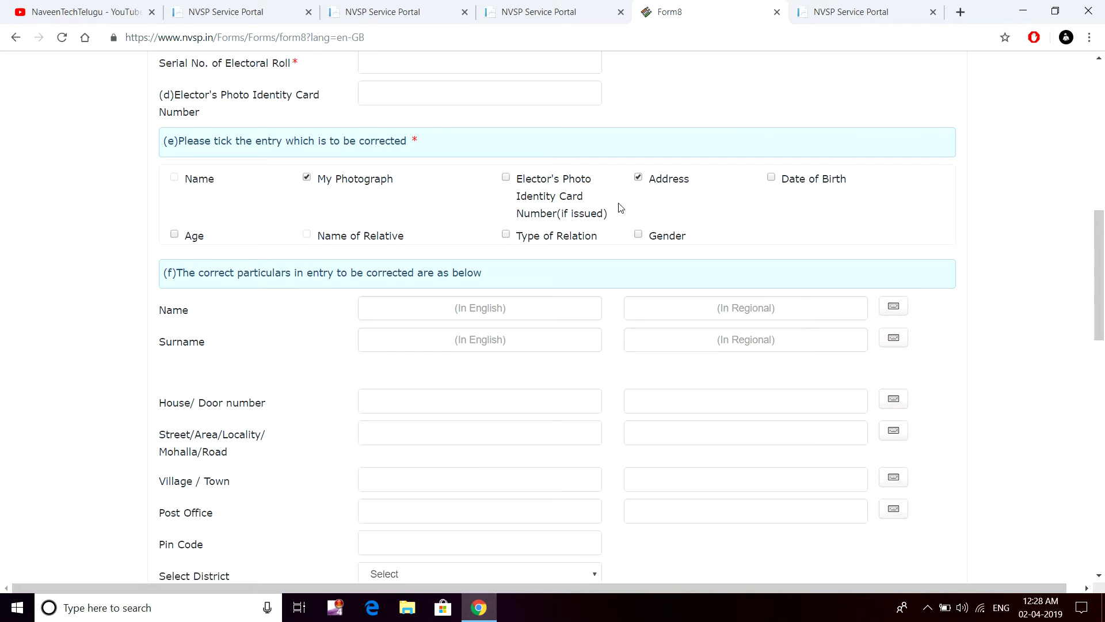
# - Try the Date of Birth and Age correction options, and clear the My Photograph and Address selections
pyautogui.scroll(1, 660, 234)
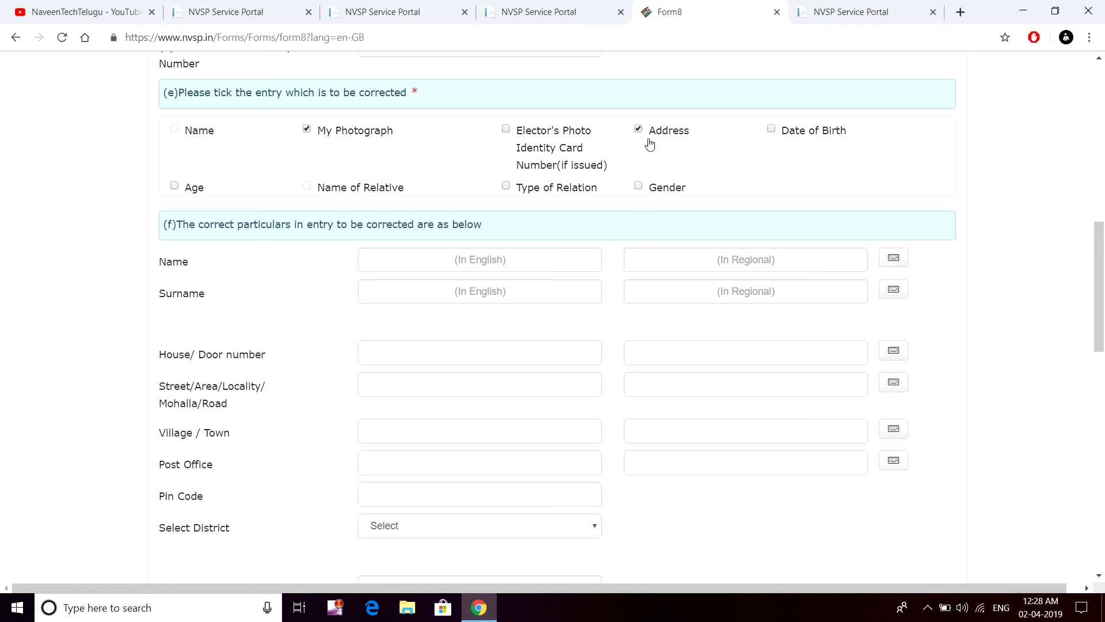
pyautogui.click(777, 135)
pyautogui.click(771, 128)
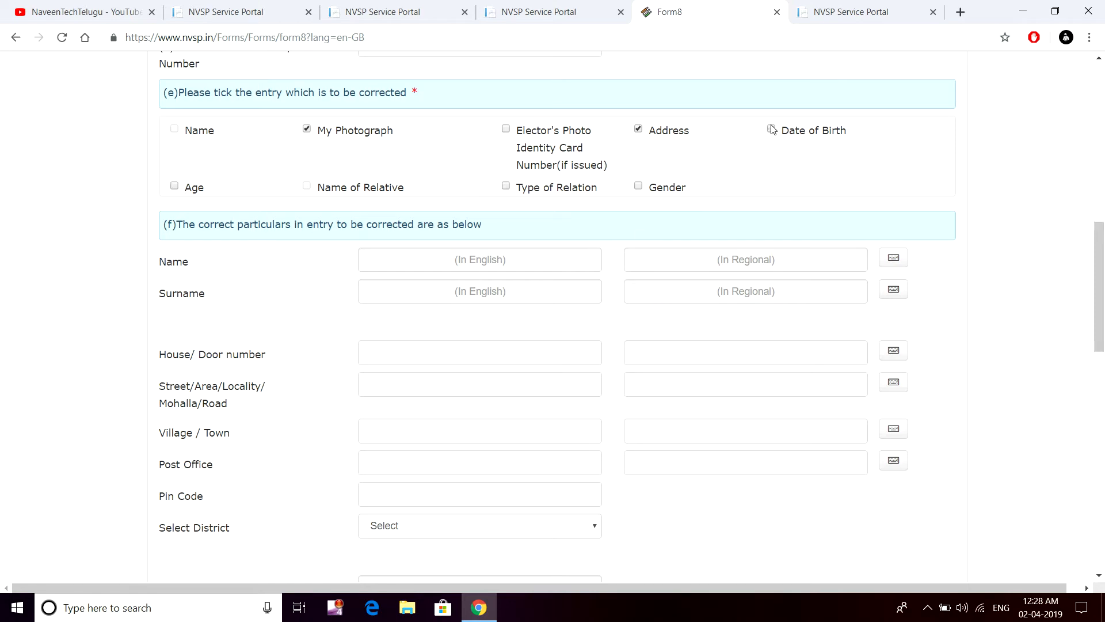
pyautogui.click(175, 188)
pyautogui.click(175, 189)
pyautogui.click(315, 130)
pyautogui.click(640, 132)
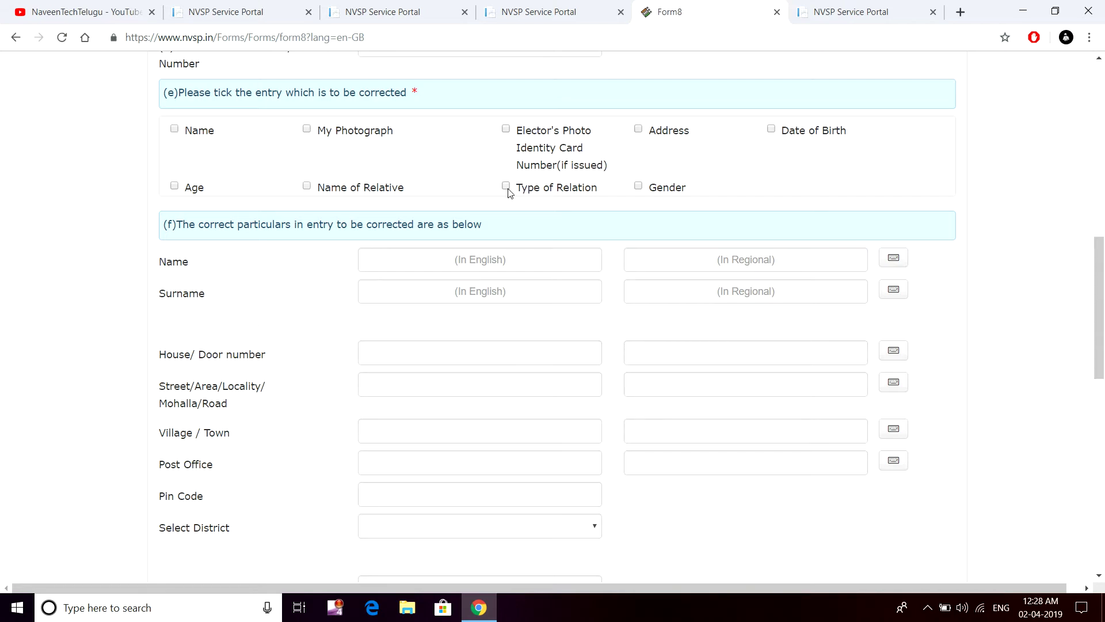
# - Try selecting Name, My Photograph and Elector's Photo Identity Card Number for correction, plus further entries such as Date of Birth and Name of Relative
pyautogui.click(510, 187)
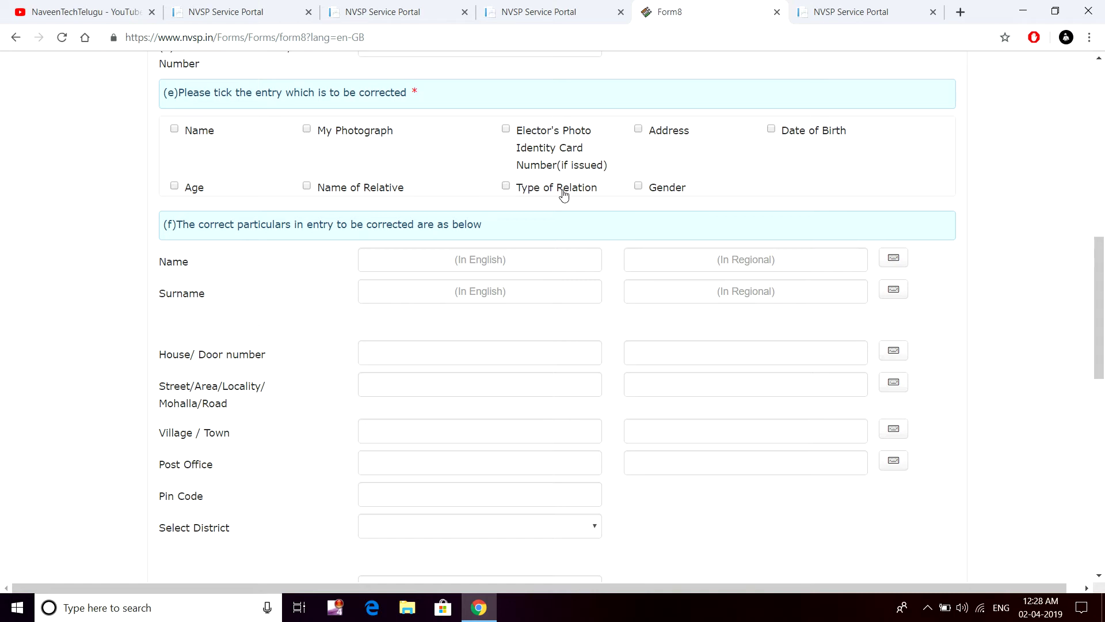
pyautogui.click(639, 187)
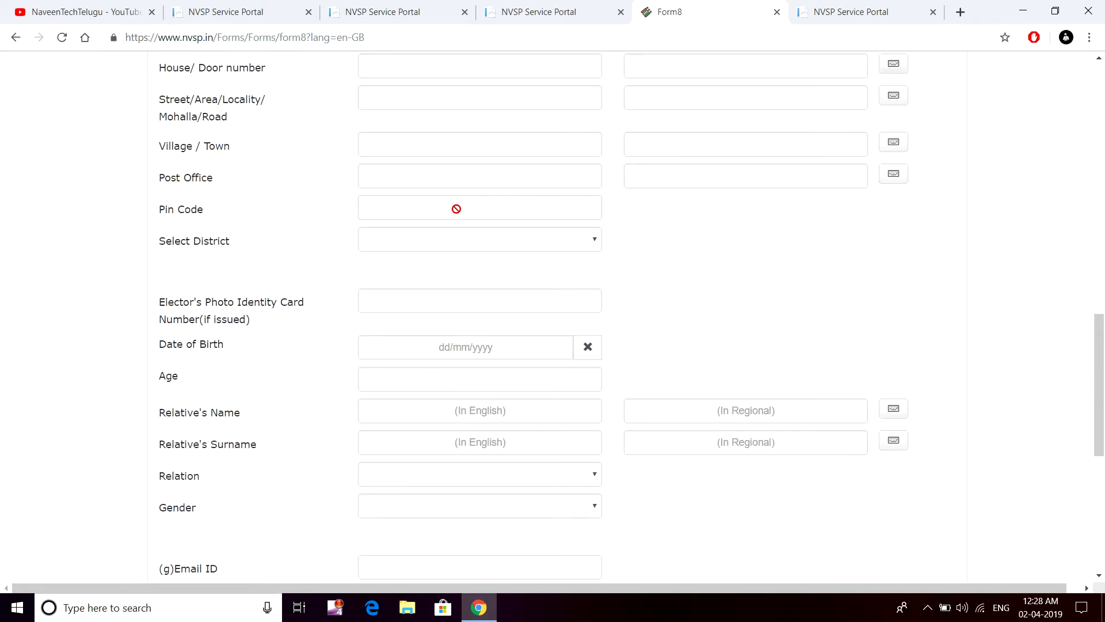
pyautogui.scroll(6, 403, 219)
pyautogui.click(181, 208)
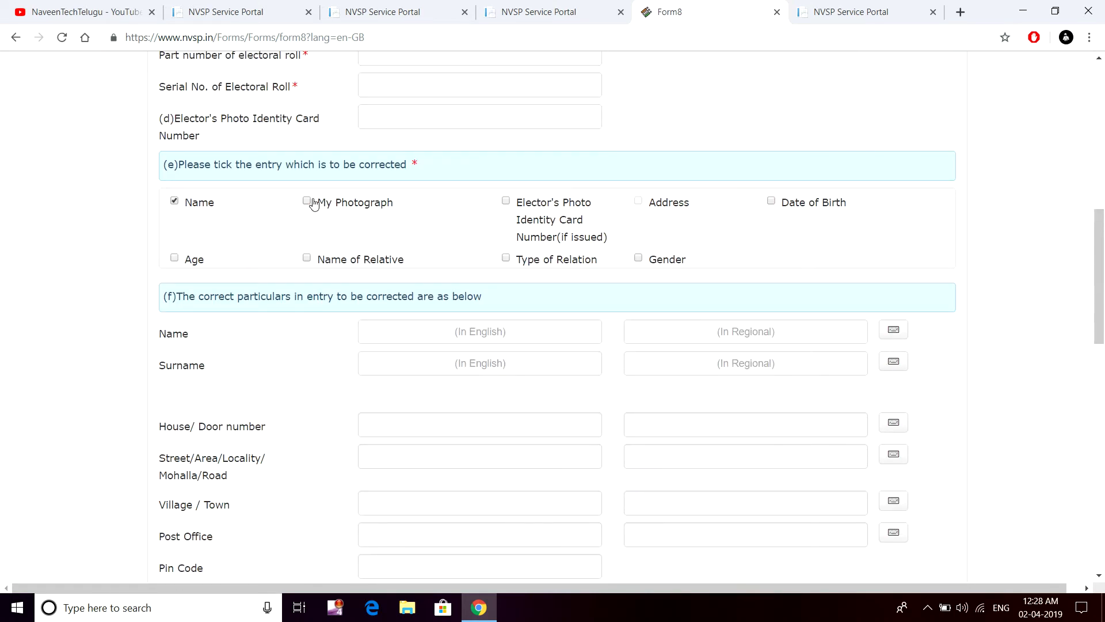
pyautogui.click(316, 210)
pyautogui.click(541, 213)
pyautogui.click(782, 205)
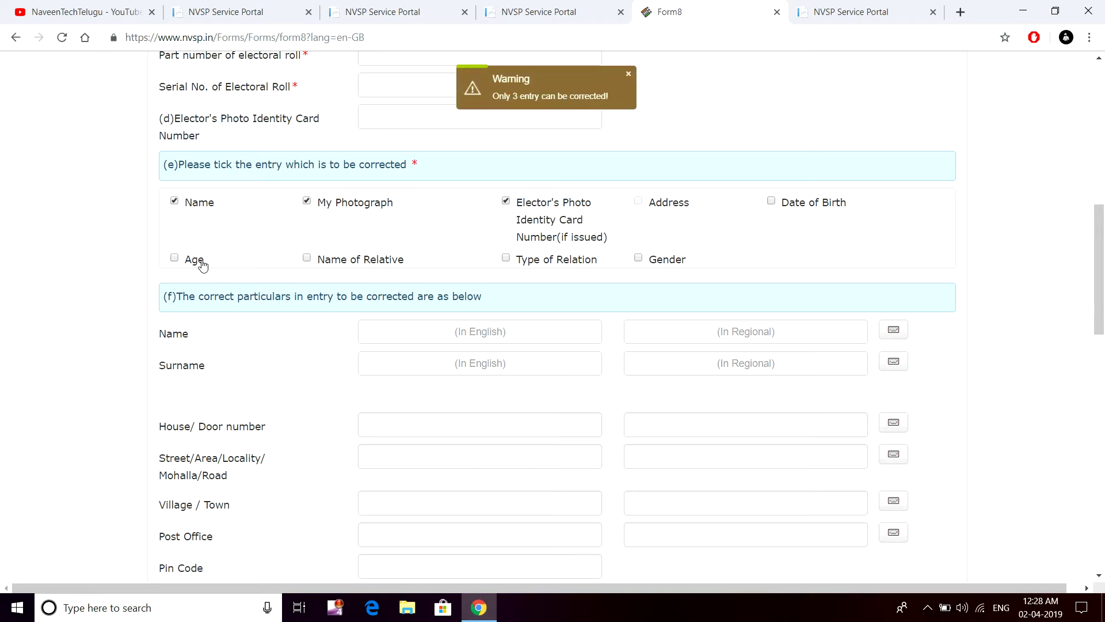
pyautogui.click(376, 264)
pyautogui.click(548, 264)
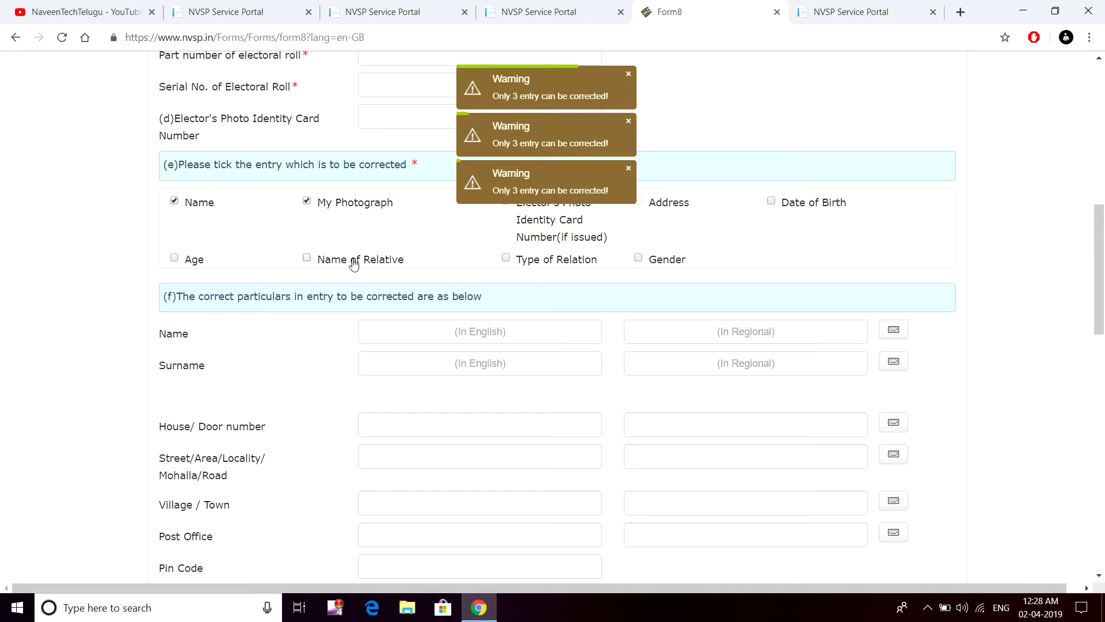
# - Clear the My Photograph, Elector's Photo Identity Card Number and Name selections
pyautogui.click(306, 201)
pyautogui.click(520, 218)
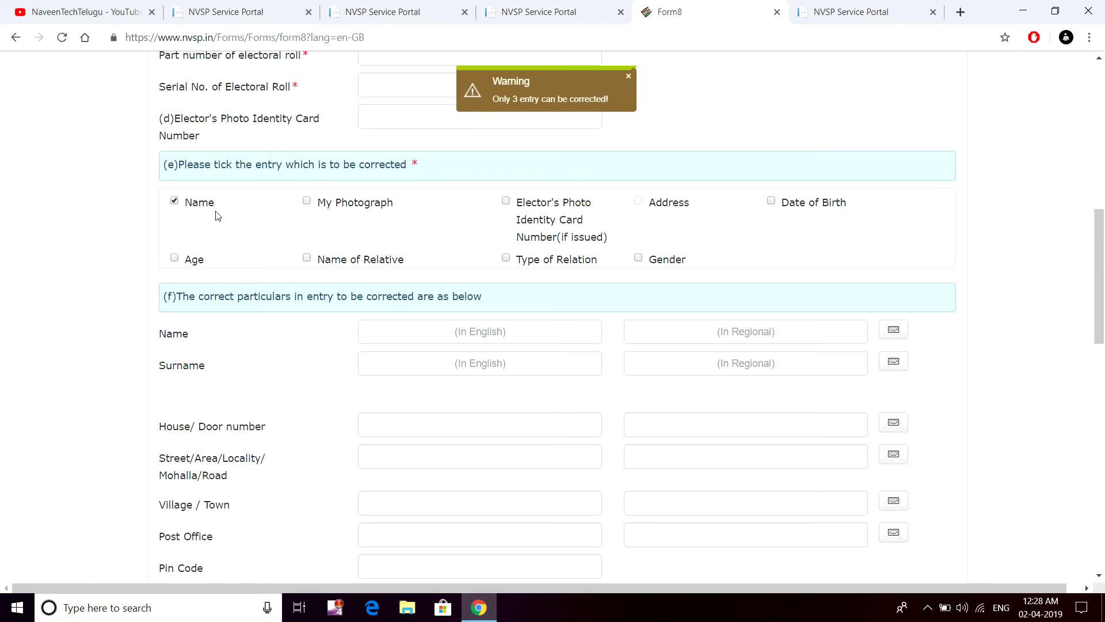
pyautogui.click(188, 208)
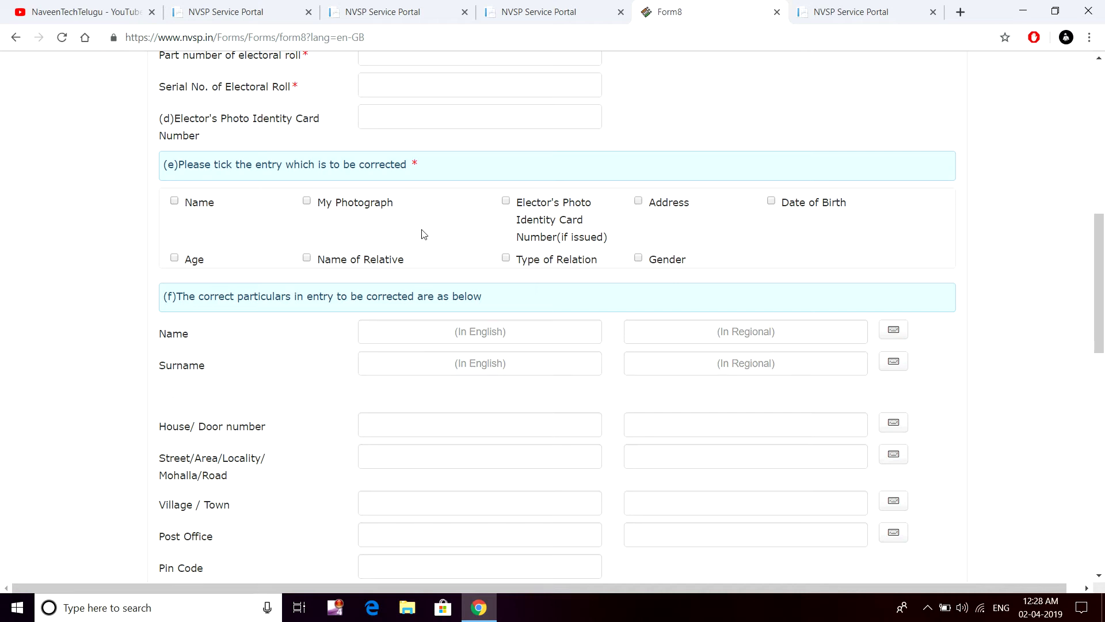
# - Try selecting Name, Age and My Photograph for correction, plus Type of Relation and Gender
pyautogui.click(175, 202)
pyautogui.click(189, 262)
pyautogui.click(307, 202)
pyautogui.click(506, 258)
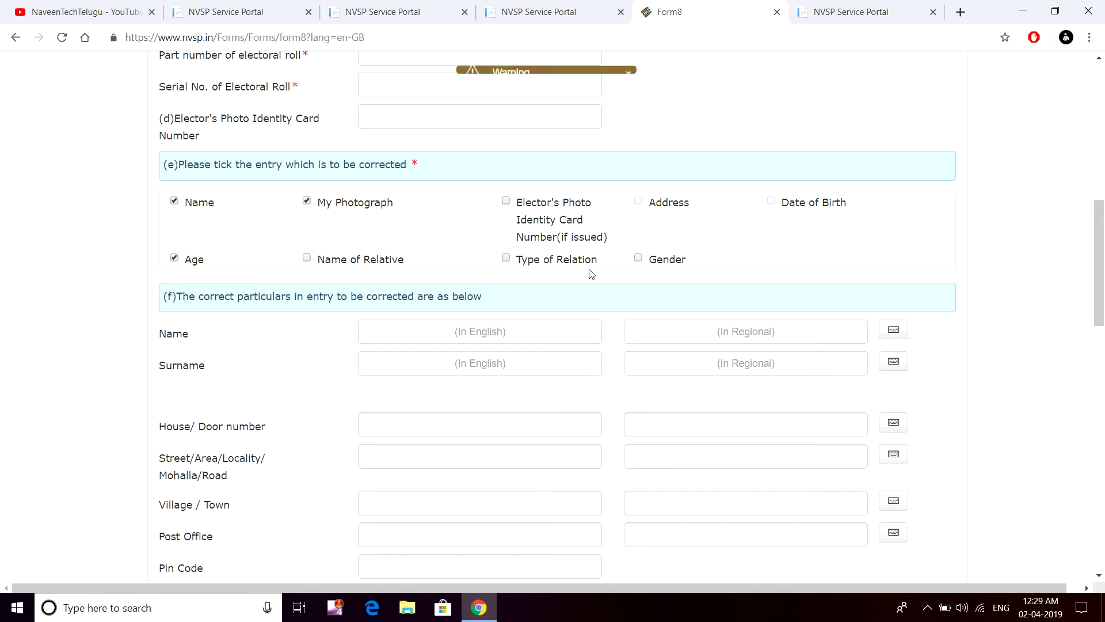
pyautogui.click(638, 259)
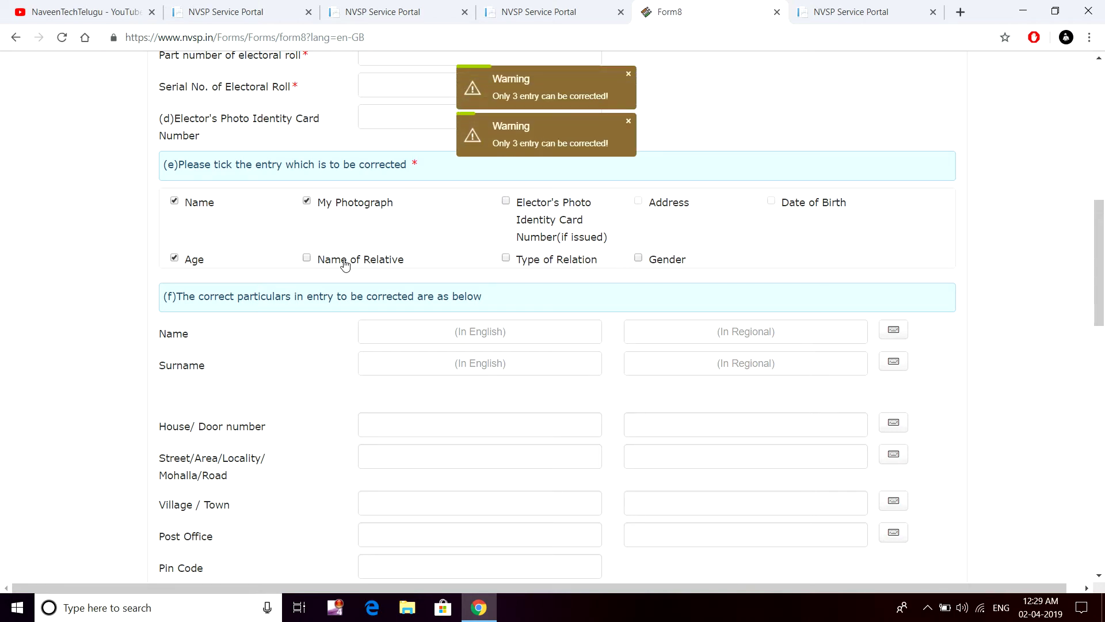
# - Clear the My Photograph, Name and Age selections, and try the Date of Birth option on and off
pyautogui.click(307, 201)
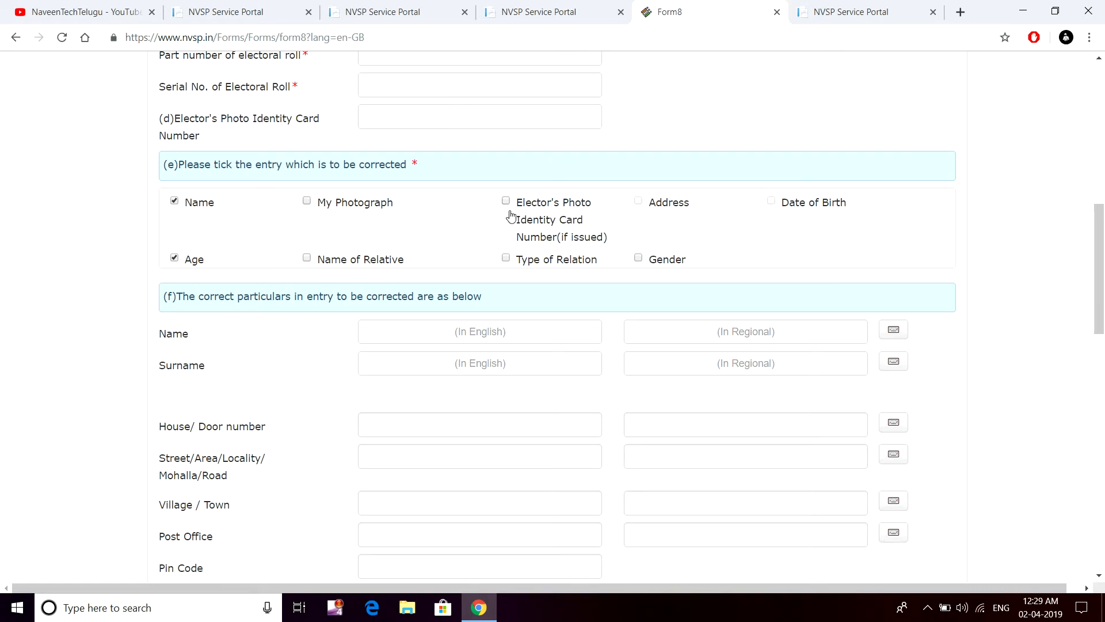
pyautogui.click(174, 201)
pyautogui.click(175, 259)
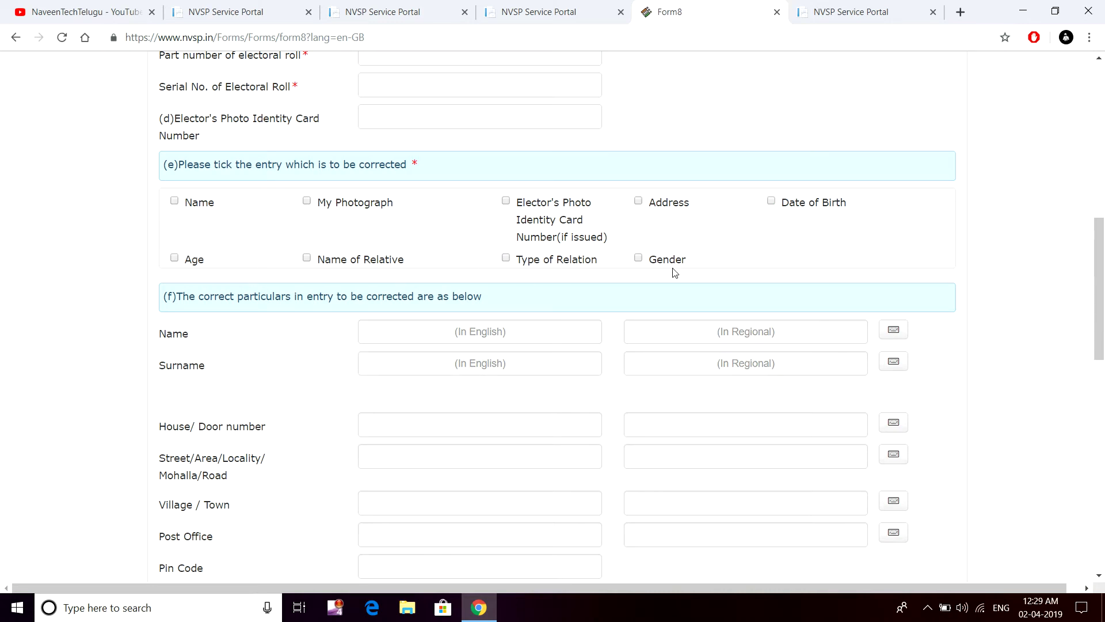
pyautogui.click(772, 201)
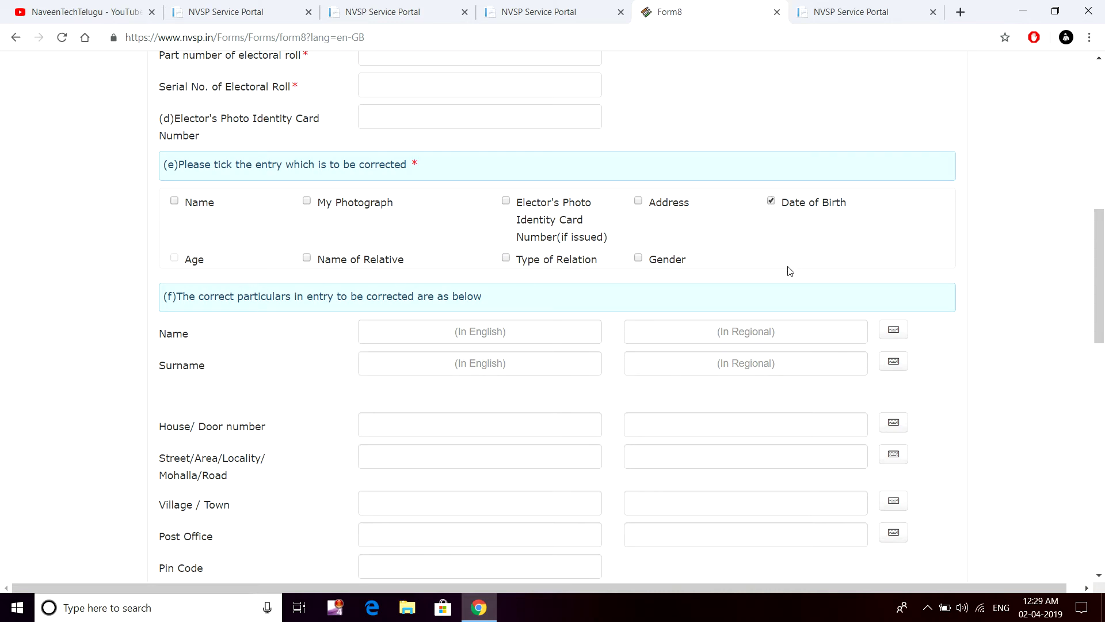
pyautogui.click(771, 201)
# - Select Address, Date of Birth and My Photograph as the entries to correct
pyautogui.click(638, 200)
pyautogui.scroll(-3, 595, 442)
pyautogui.scroll(1, 533, 378)
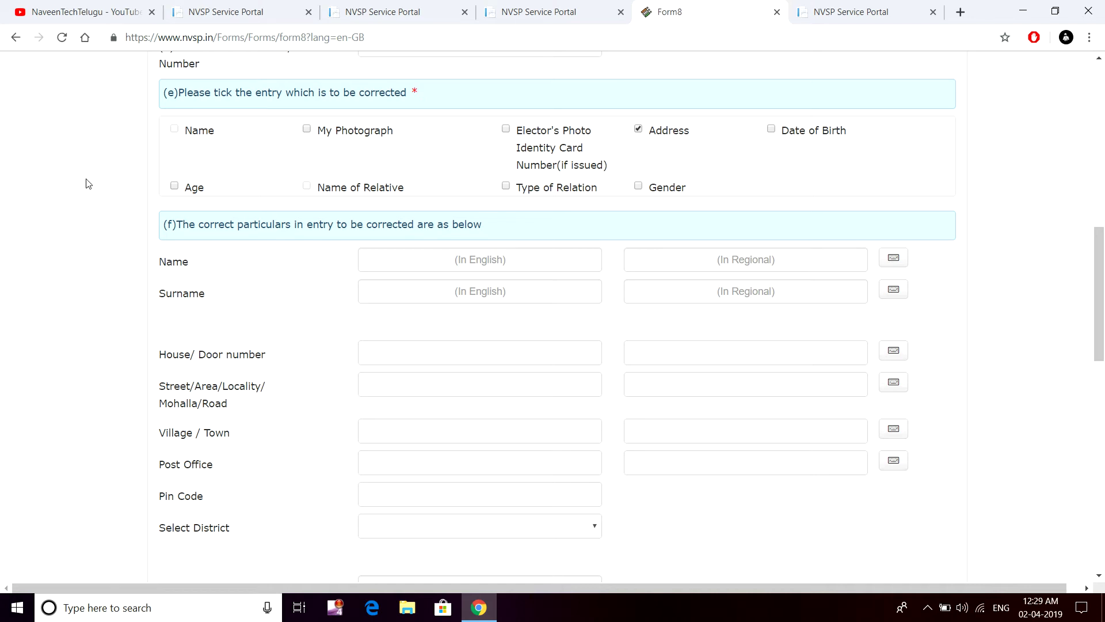
pyautogui.click(640, 132)
pyautogui.click(640, 131)
pyautogui.scroll(-1, 633, 247)
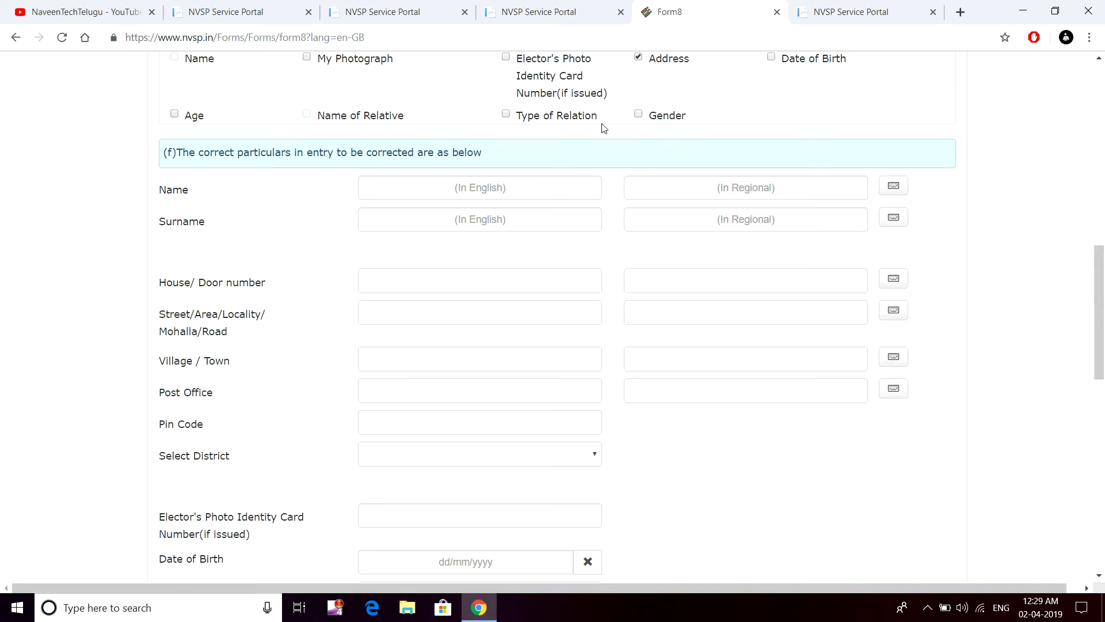
pyautogui.scroll(1, 748, 141)
pyautogui.click(772, 129)
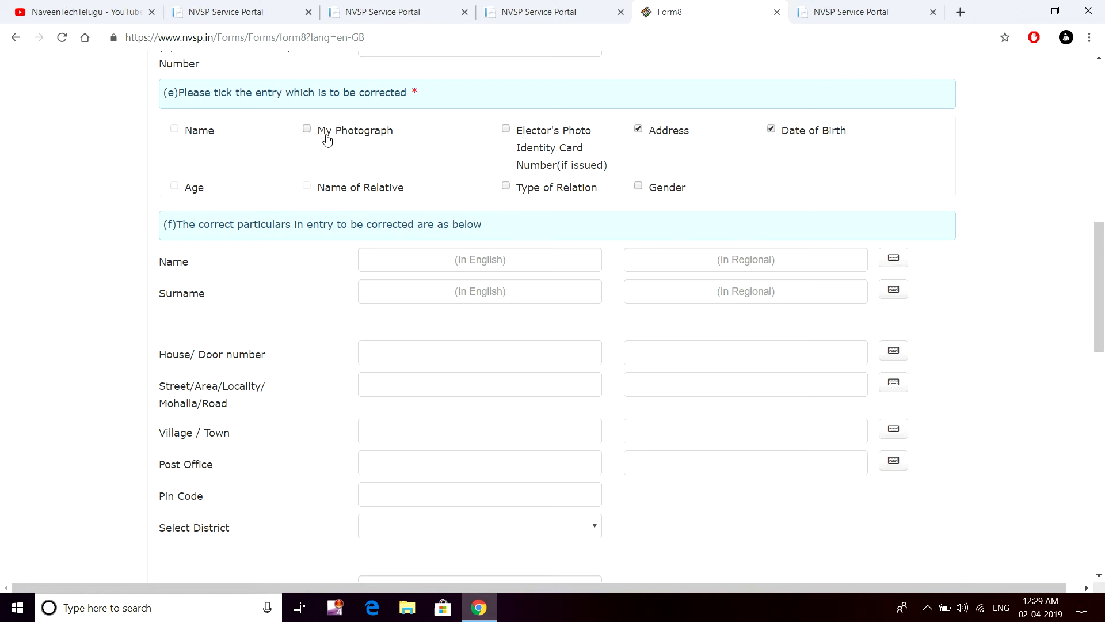
pyautogui.click(307, 129)
# - Set the district to Hyderabad in the corrected address particulars
pyautogui.scroll(-3, 352, 225)
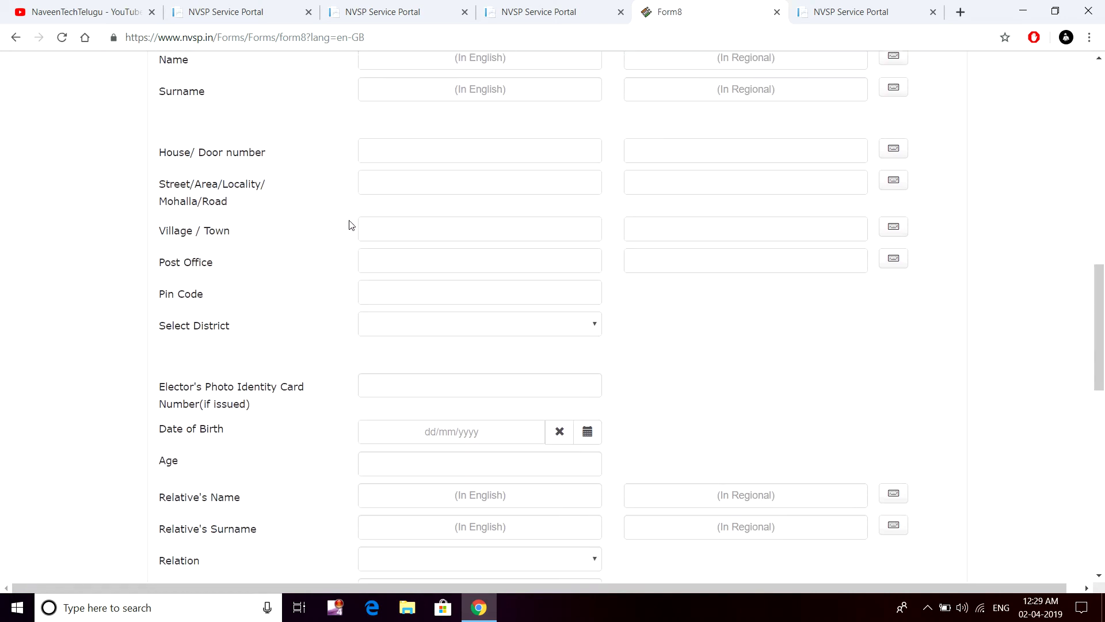
pyautogui.scroll(1, 352, 224)
pyautogui.click(430, 216)
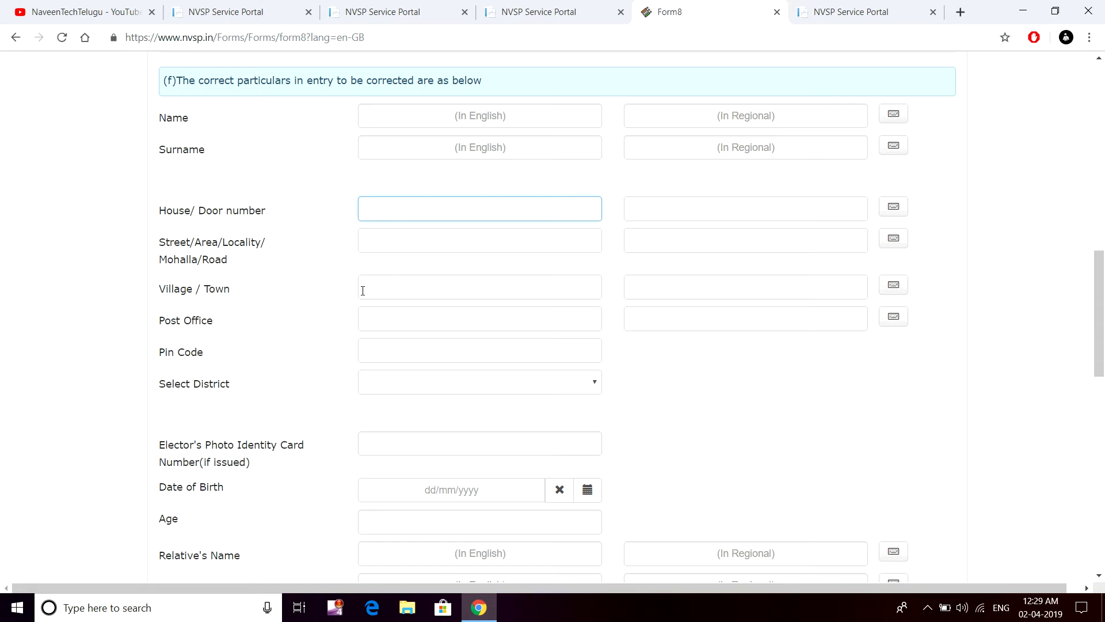
pyautogui.scroll(-1, 271, 205)
pyautogui.press('Tab')
pyautogui.scroll(-1, 394, 296)
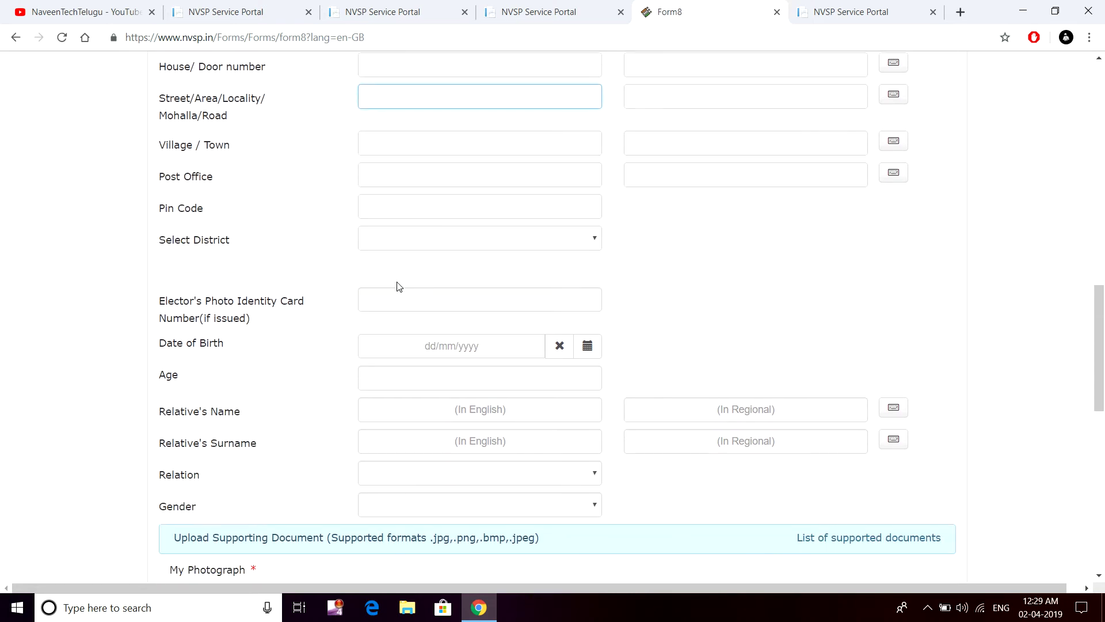
pyautogui.click(415, 245)
pyautogui.click(414, 245)
pyautogui.click(414, 244)
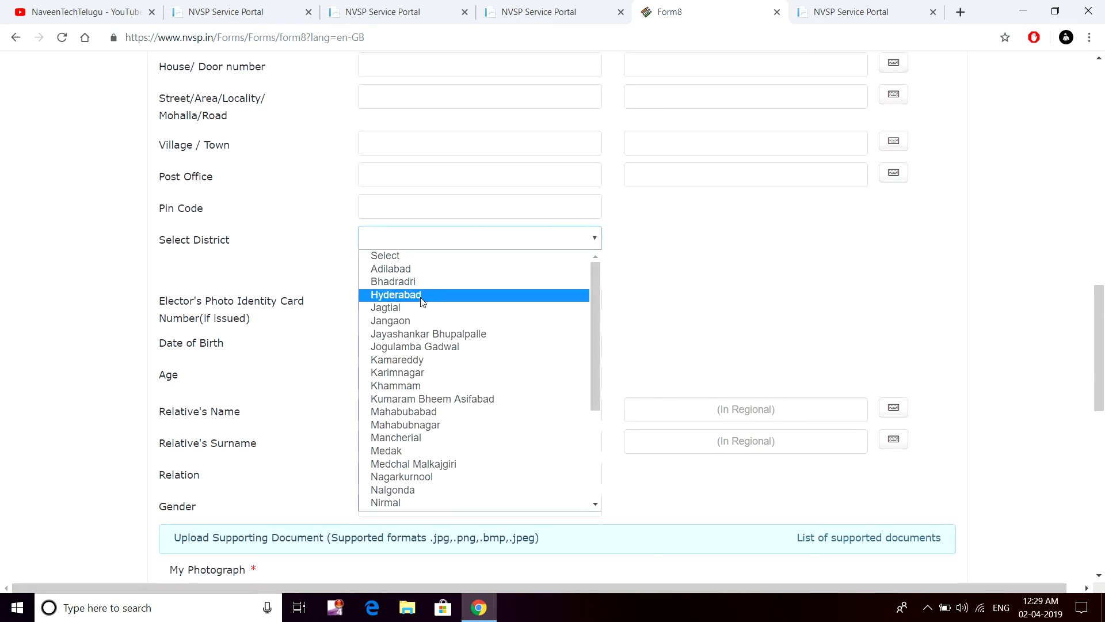
pyautogui.click(402, 292)
pyautogui.click(384, 203)
# - Pick the applicant's corrected date of birth from the calendar
pyautogui.scroll(-1, 375, 227)
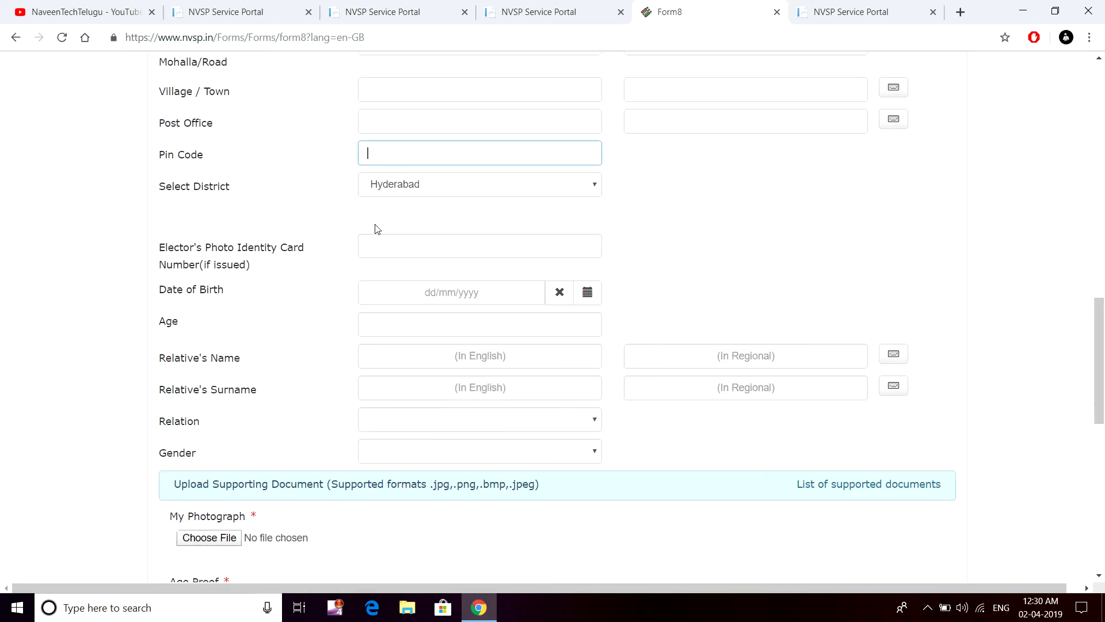
pyautogui.click(429, 274)
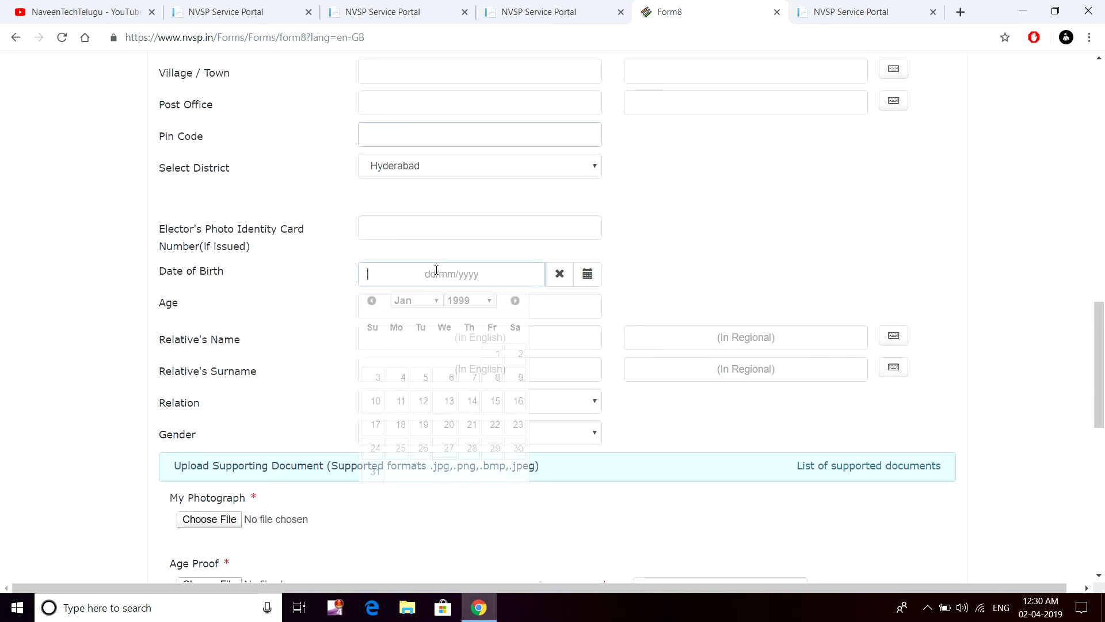
pyautogui.click(464, 300)
pyautogui.click(465, 351)
pyautogui.click(498, 353)
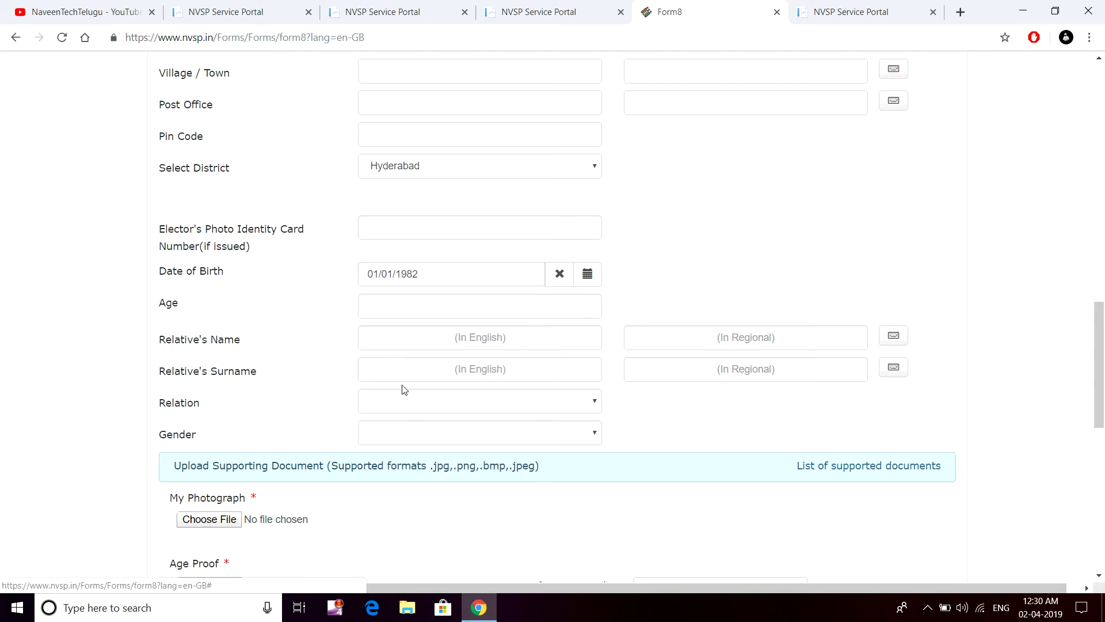
# - Examine the My Photograph, Age Proof and Address Proof upload fields and the accepted age proof document types, without choosing any file
pyautogui.scroll(-5, 403, 374)
pyautogui.scroll(3, 402, 323)
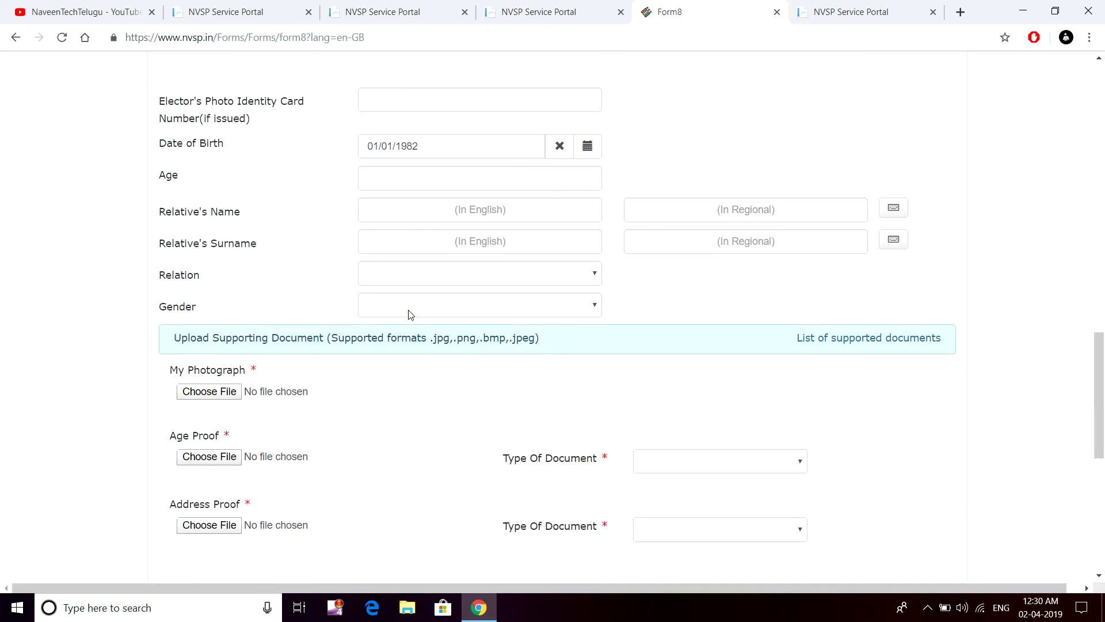
pyautogui.scroll(11, 396, 312)
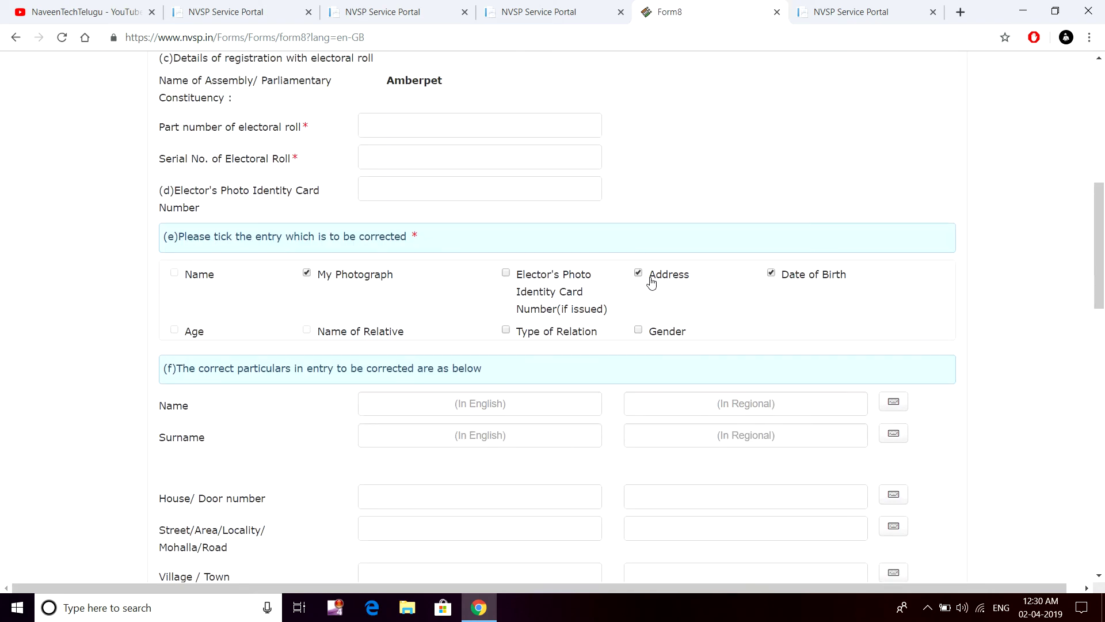
pyautogui.scroll(-11, 367, 311)
pyautogui.scroll(-5, 364, 340)
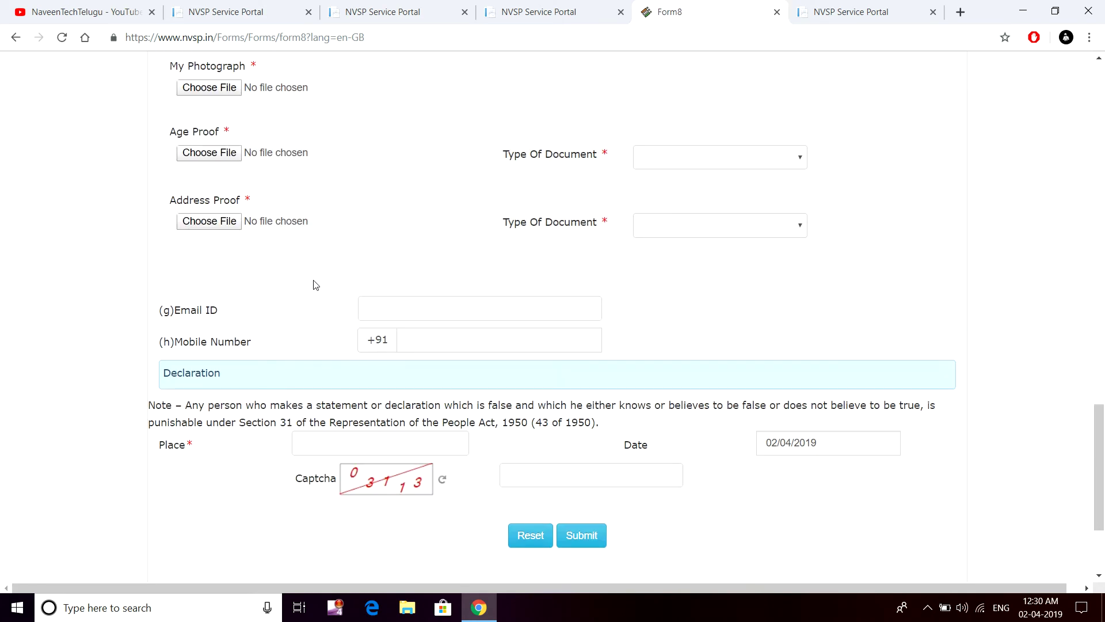
pyautogui.scroll(2, 314, 283)
pyautogui.click(230, 233)
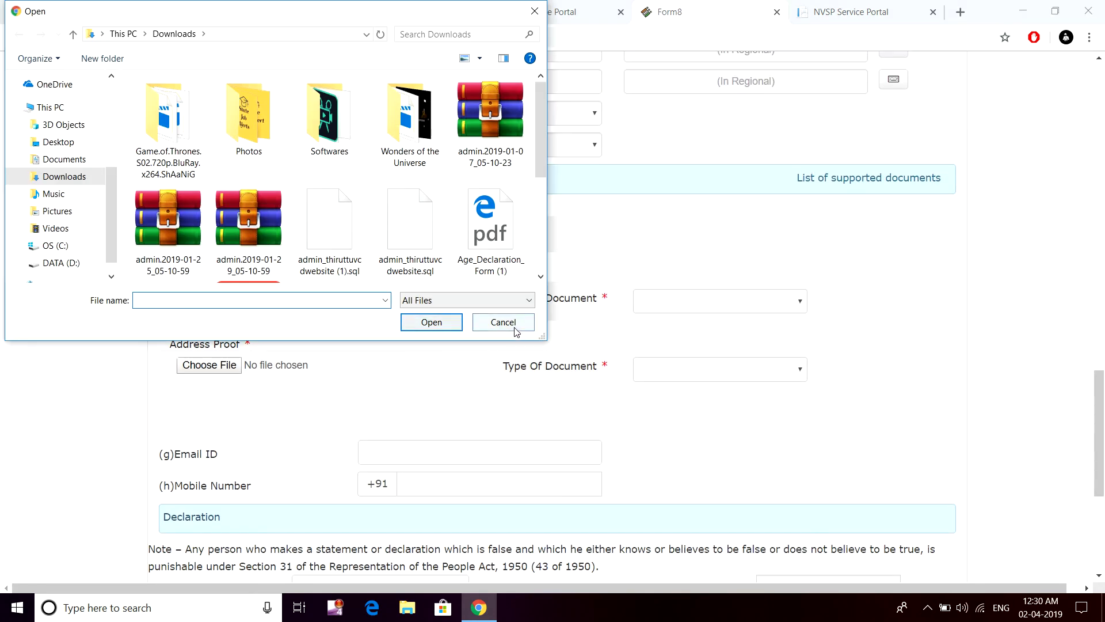
pyautogui.click(500, 320)
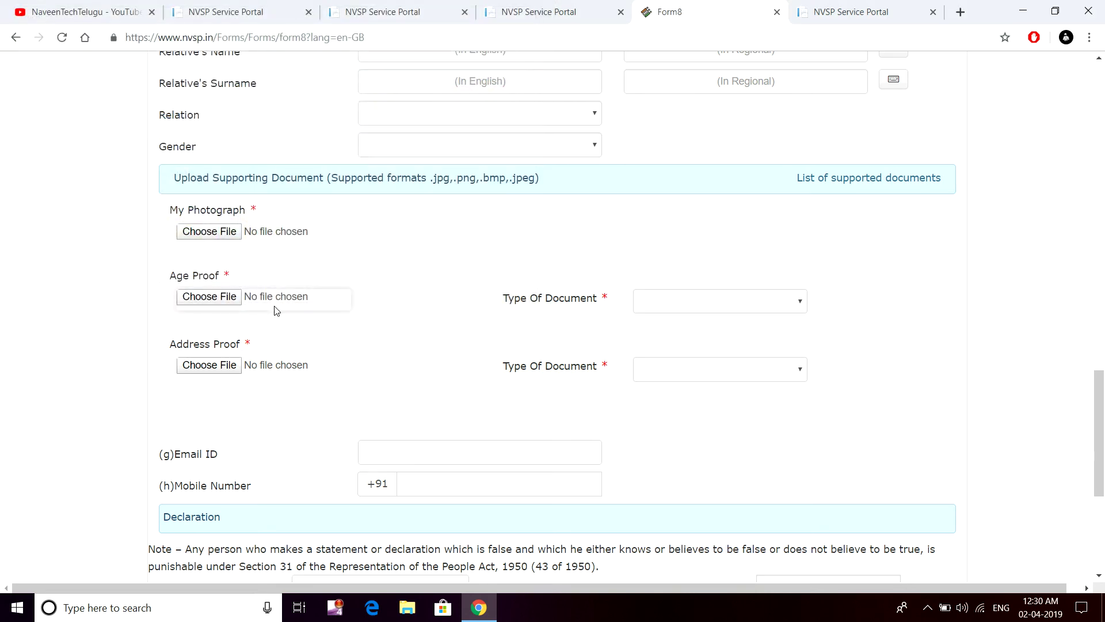
pyautogui.click(237, 303)
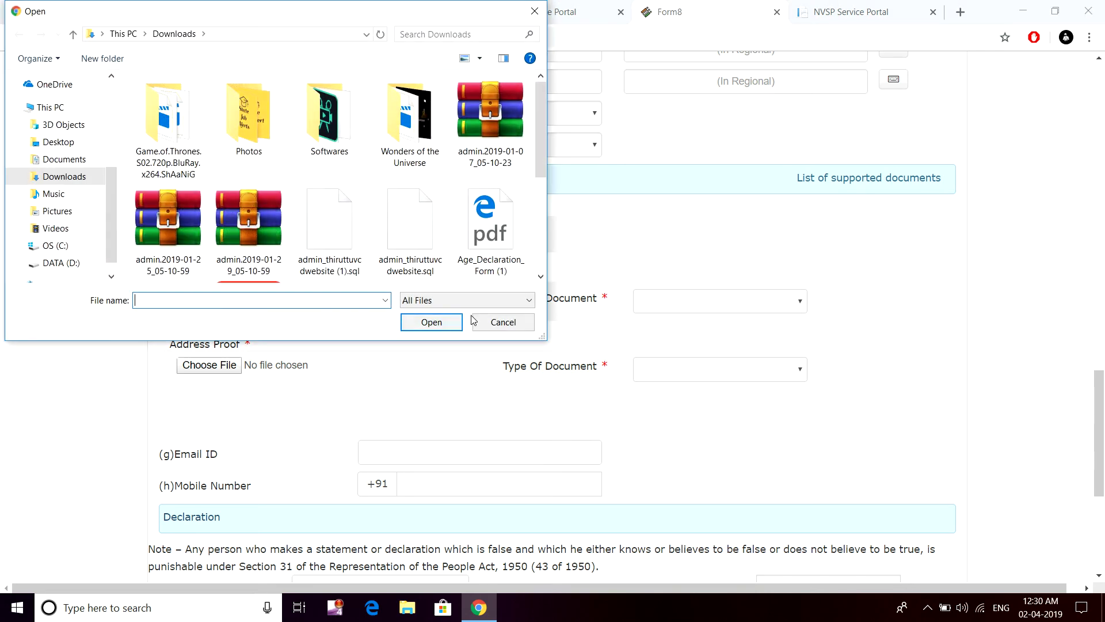
pyautogui.click(506, 322)
pyautogui.click(660, 307)
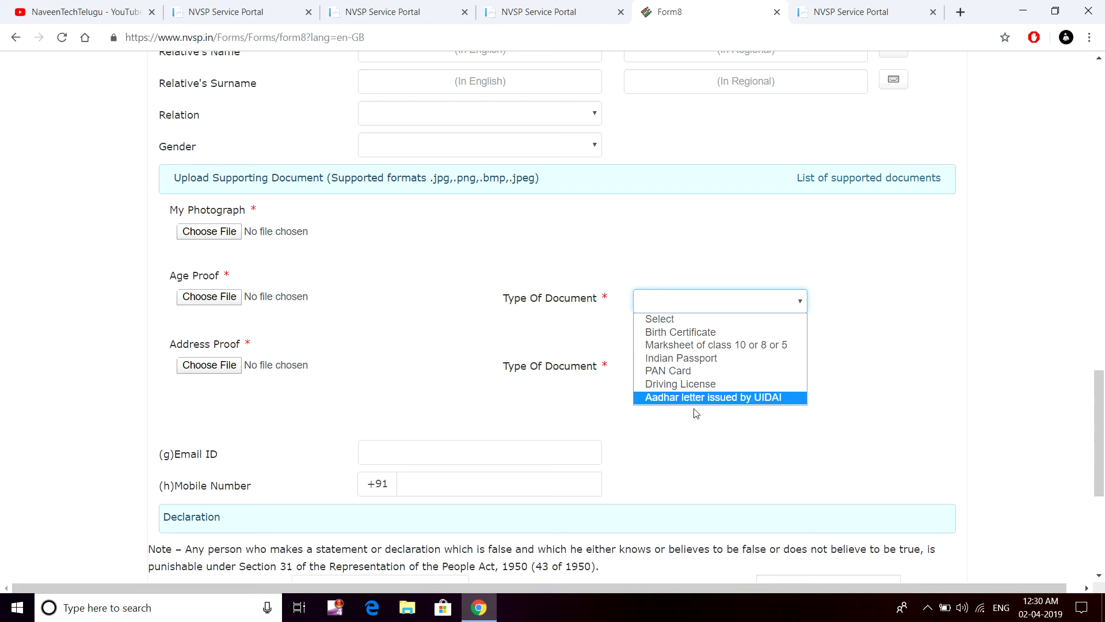
pyautogui.click(451, 353)
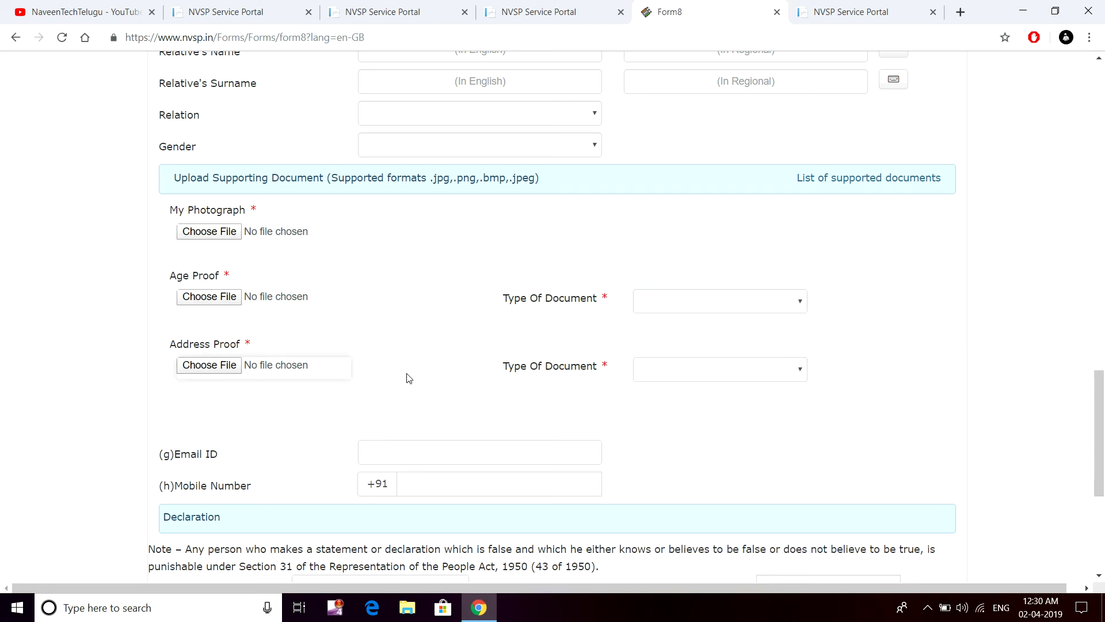
# - Set the Address Proof document type to Telephone Bill and the Age Proof document type to Birth Certificate
pyautogui.click(713, 374)
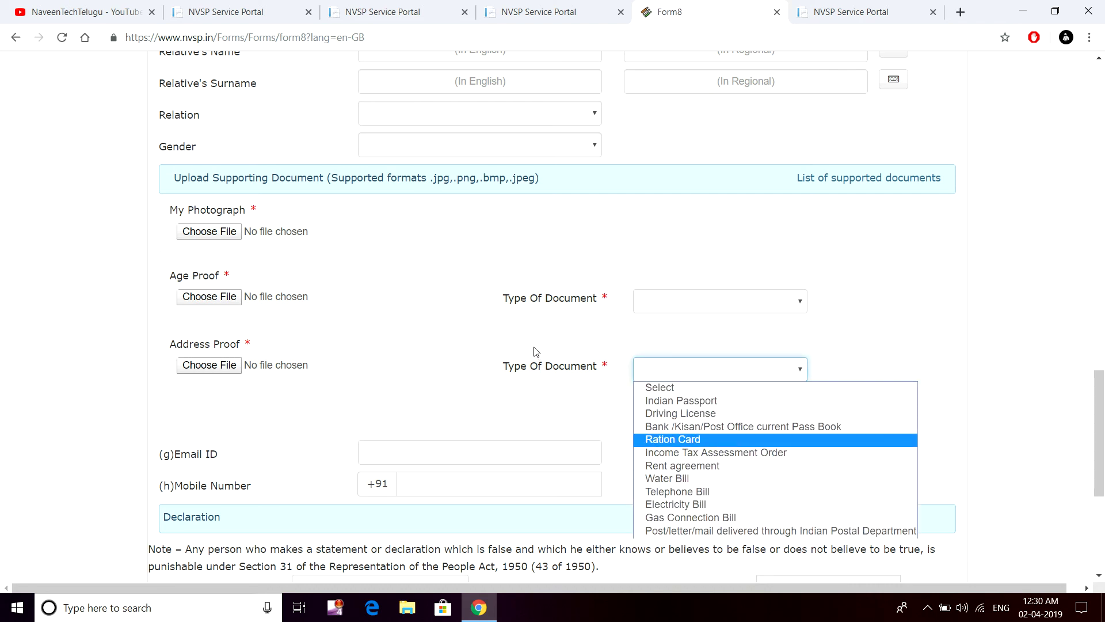
pyautogui.scroll(-1, 544, 342)
pyautogui.click(661, 307)
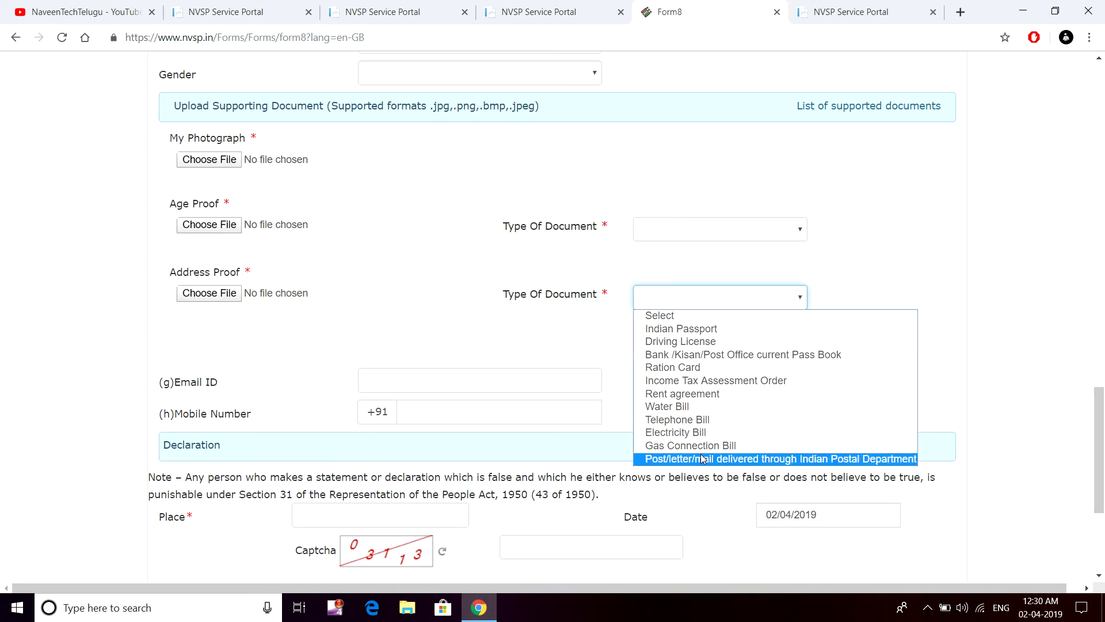
pyautogui.click(705, 420)
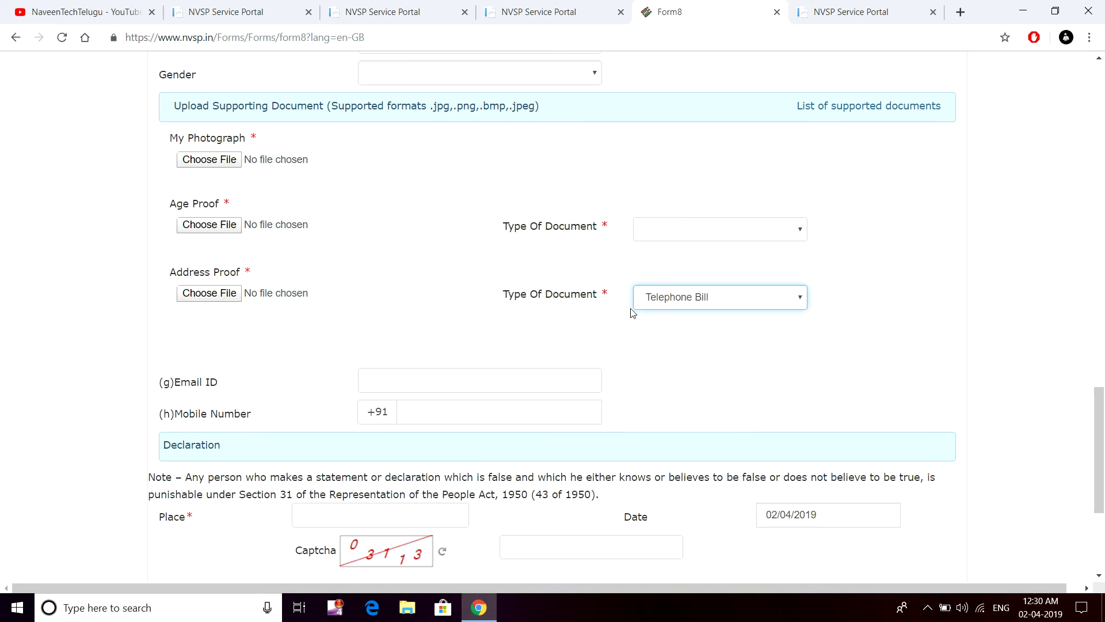
pyautogui.click(694, 235)
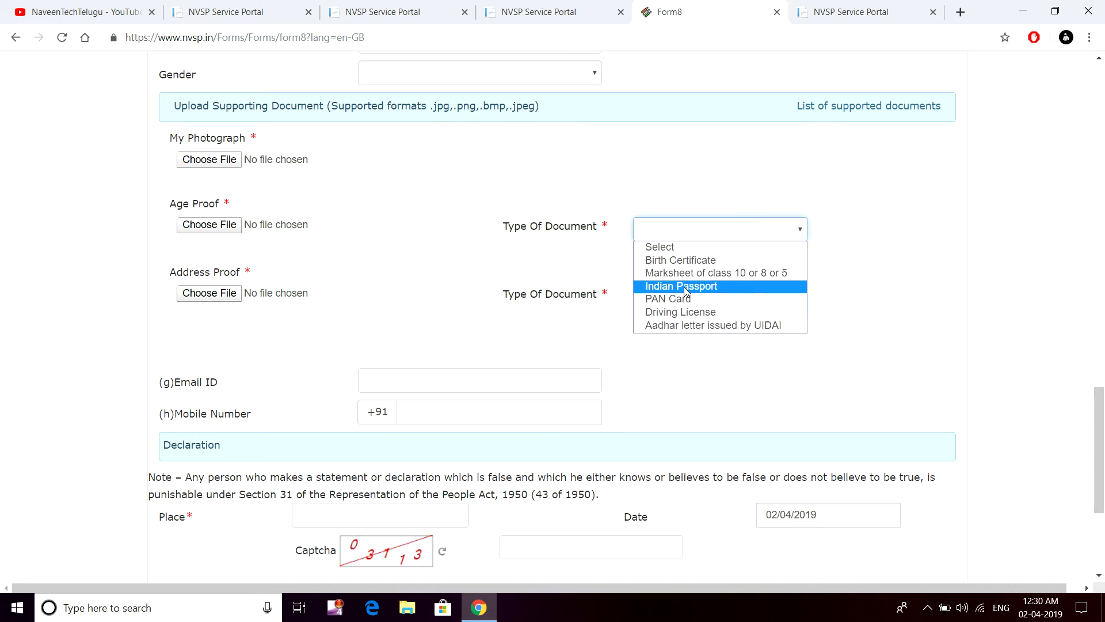
pyautogui.click(684, 261)
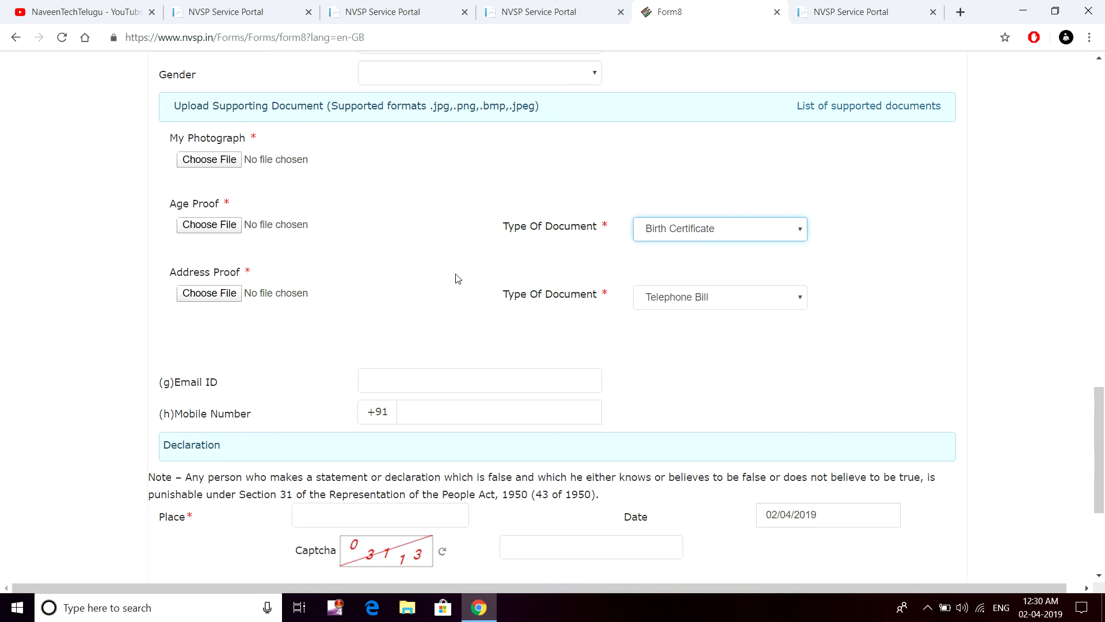
# - Examine the Email ID, Mobile Number, Place and Captcha fields at the end of Form 8 without filling them in
pyautogui.scroll(-3, 323, 338)
pyautogui.click(425, 247)
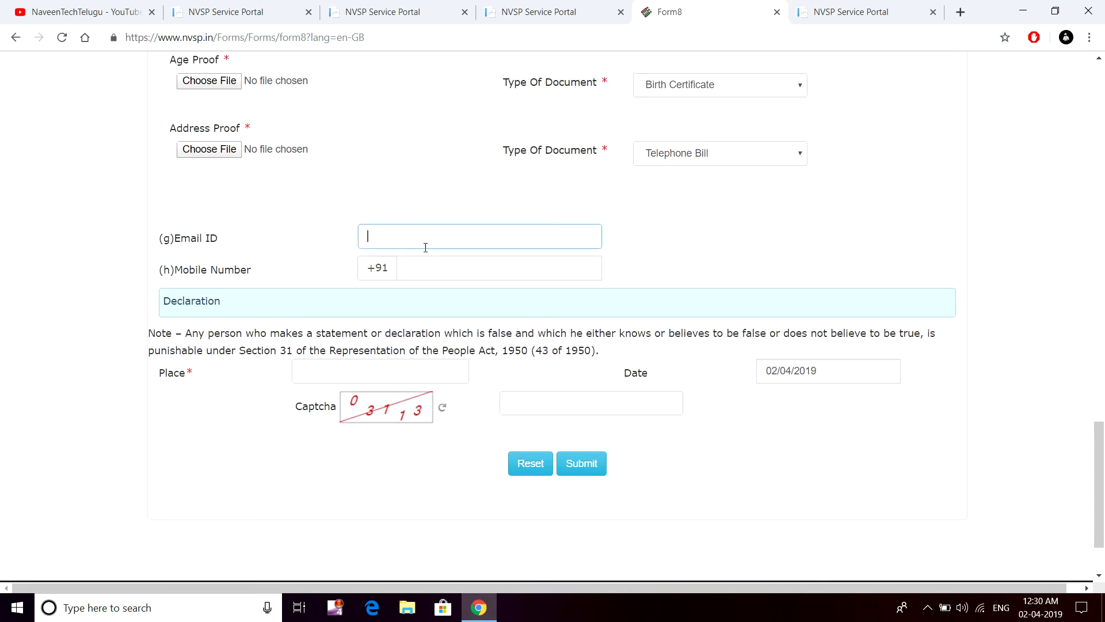
pyautogui.click(443, 274)
pyautogui.scroll(-2, 469, 289)
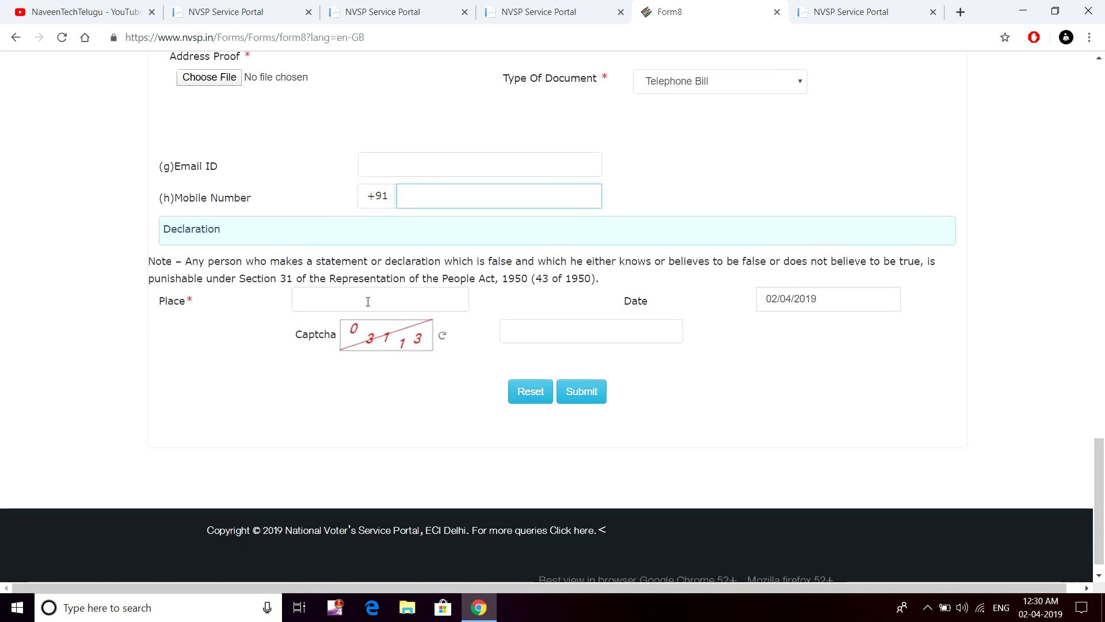
pyautogui.click(401, 306)
pyautogui.click(571, 335)
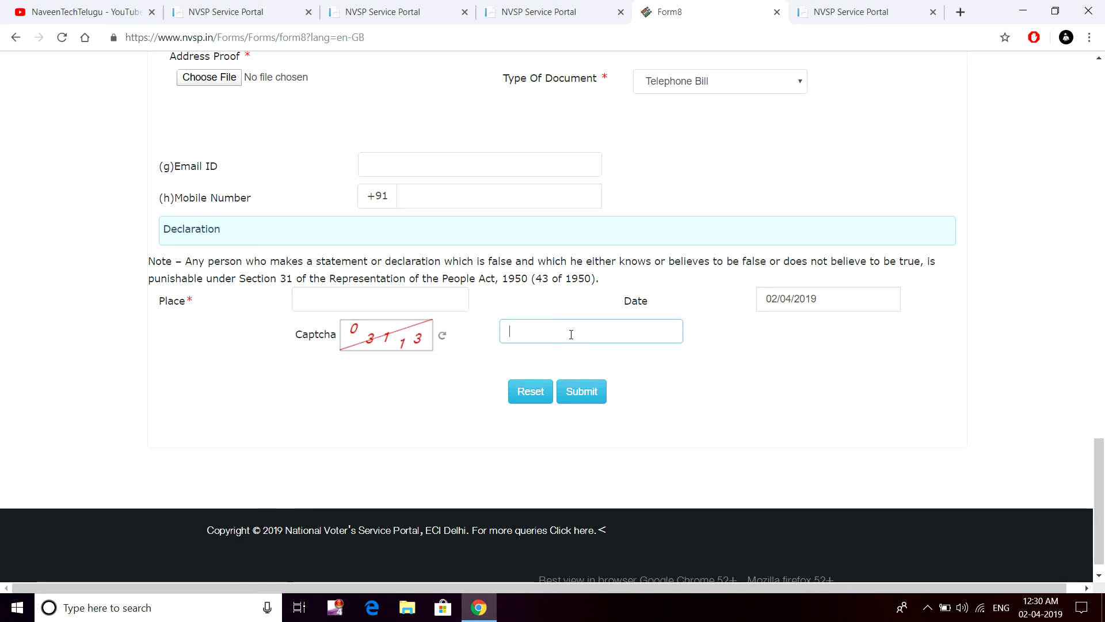
pyautogui.moveTo(297, 339); pyautogui.dragTo(482, 359)
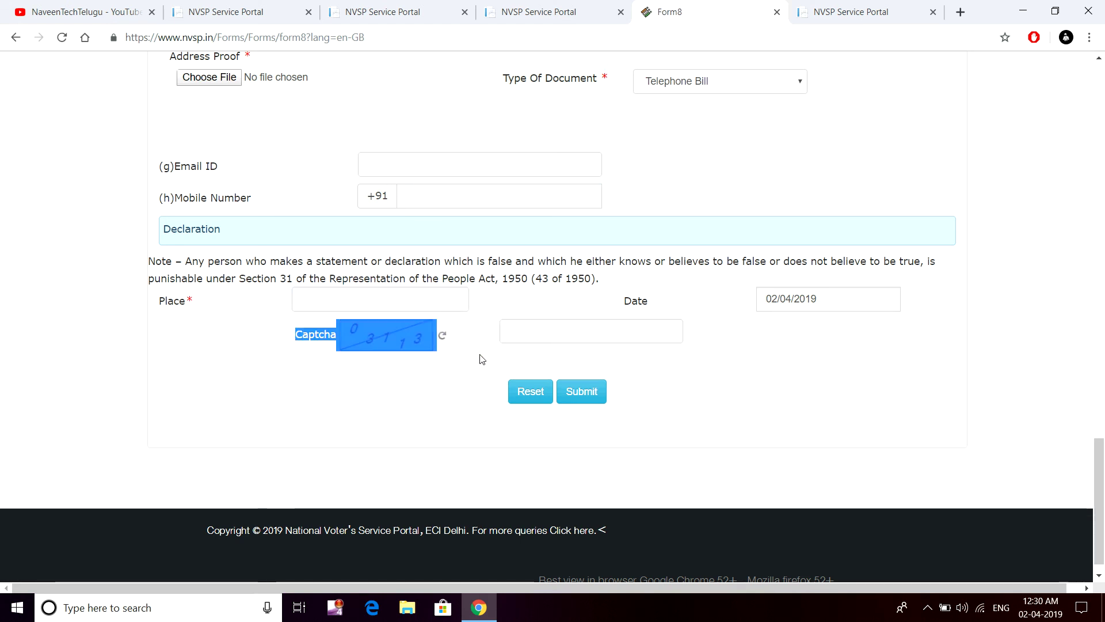
pyautogui.click(562, 328)
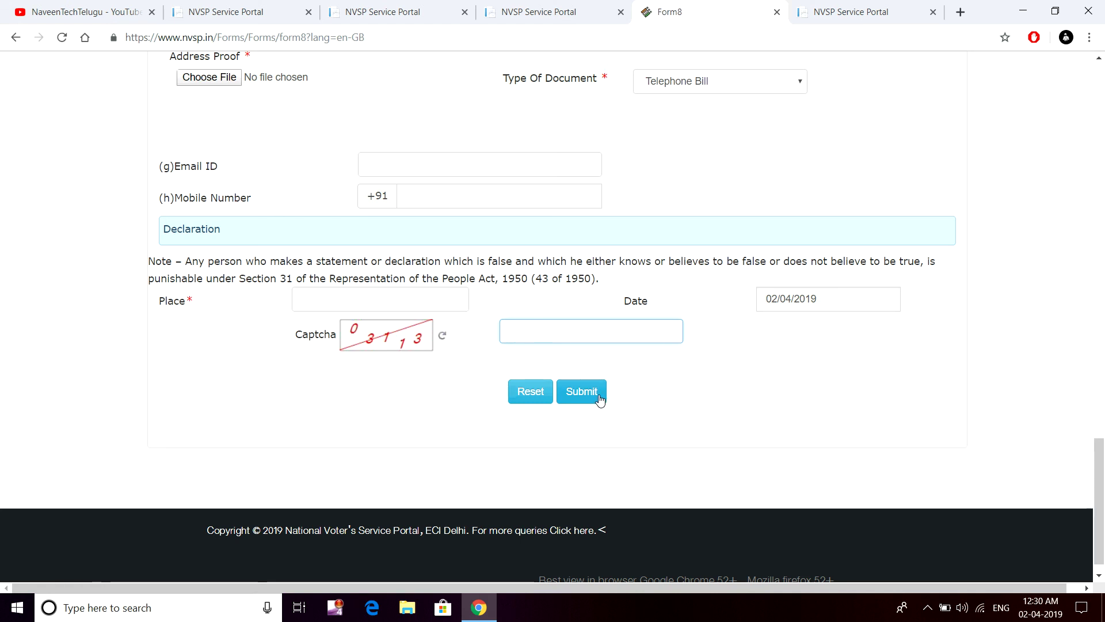
# - Open the application status tracking page from the NVSP portal's home page and examine its reference ID field without entering anything
pyautogui.click(570, 11)
pyautogui.click(662, 14)
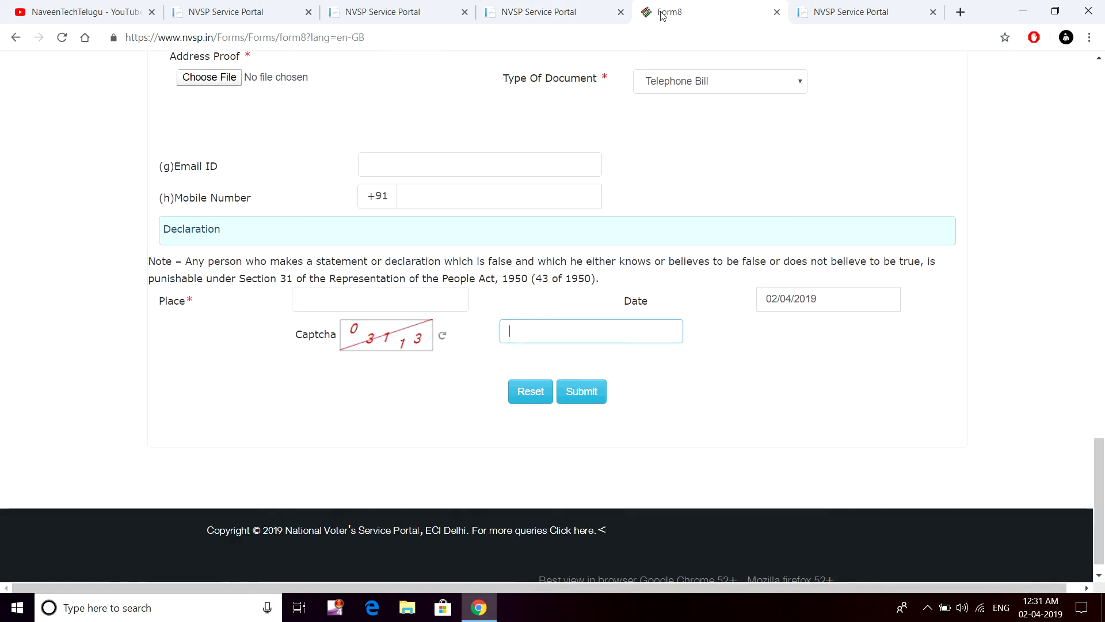
pyautogui.click(561, 11)
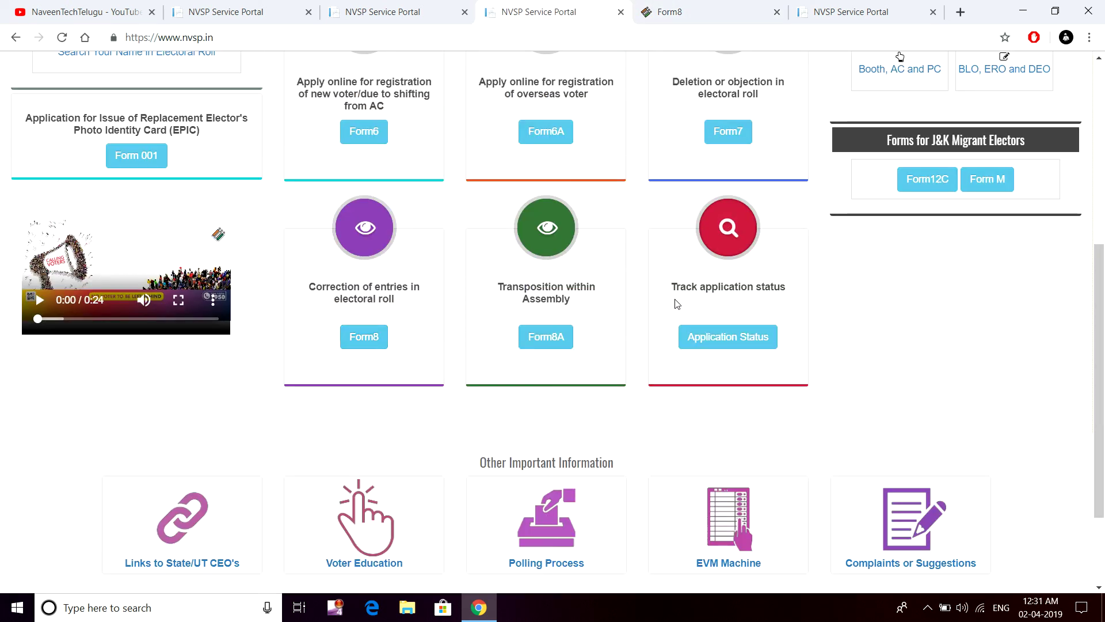
pyautogui.click(724, 347)
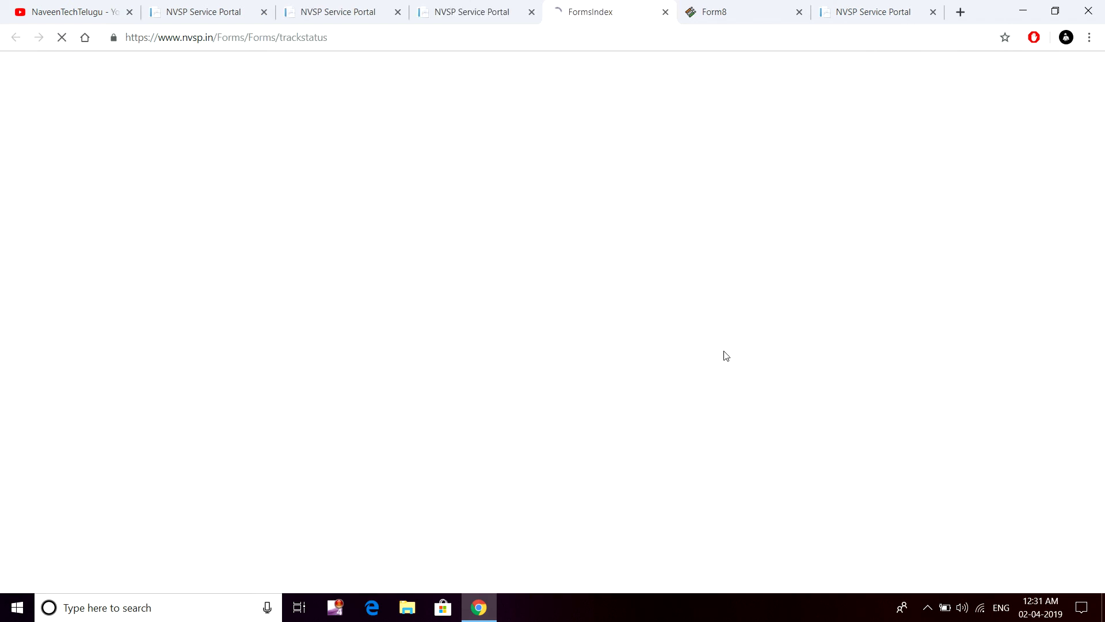
pyautogui.click(497, 210)
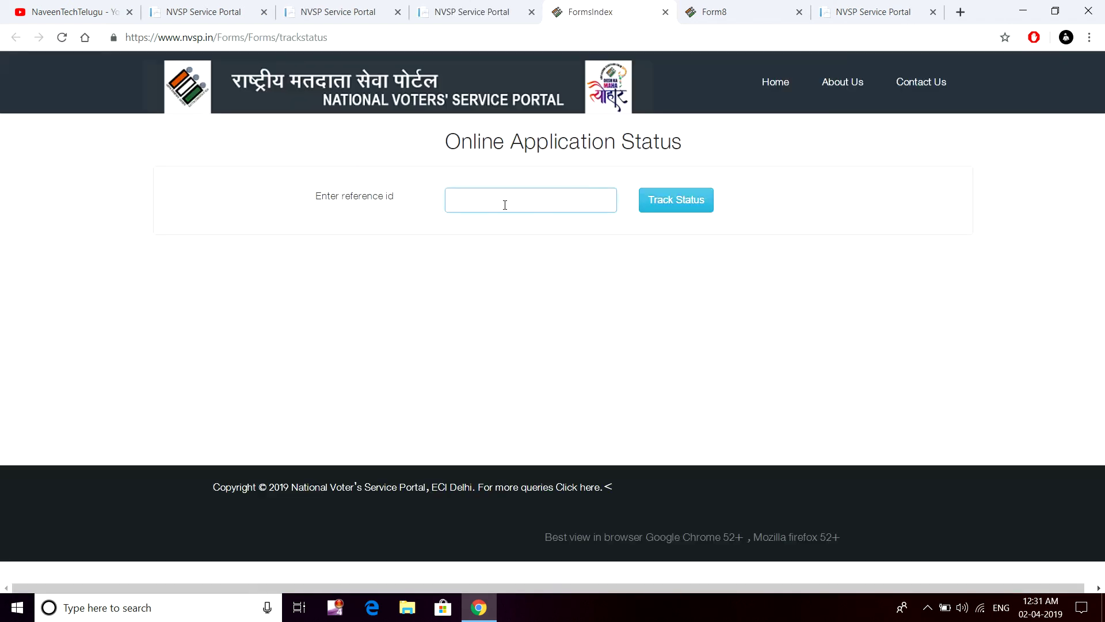
pyautogui.rightClick(505, 205)
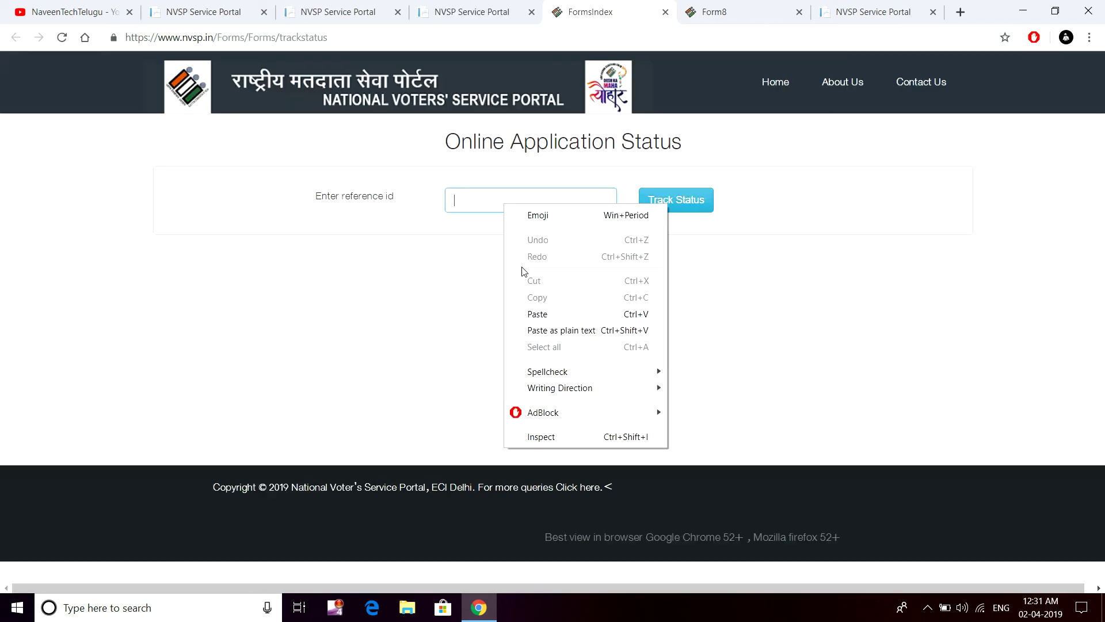
pyautogui.click(769, 205)
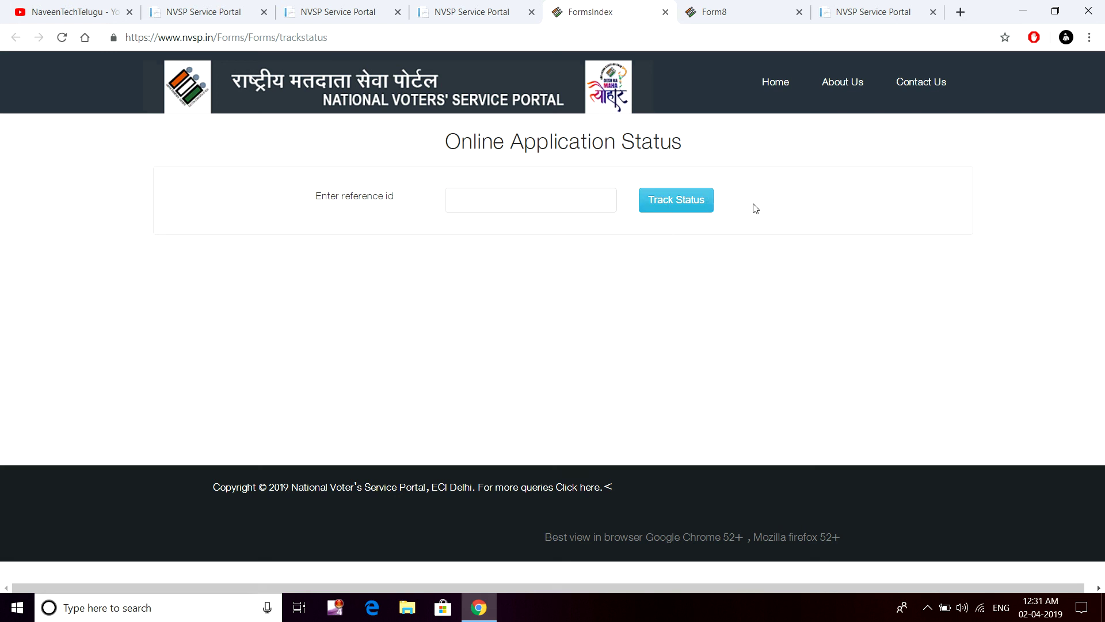